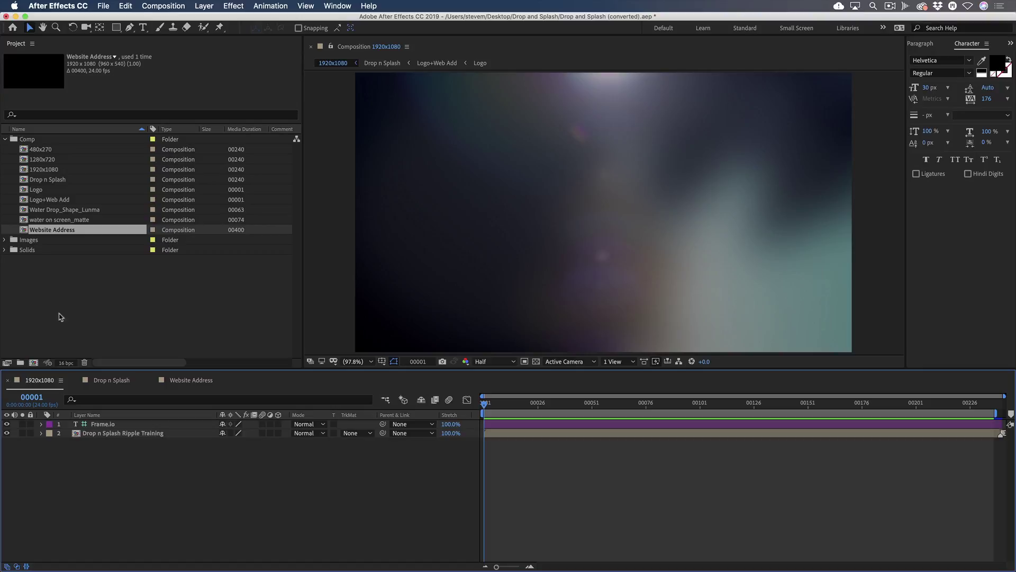
# Step: Open the Frame.io extension panel and dock it beside the Project panel
pyautogui.click(336, 7)
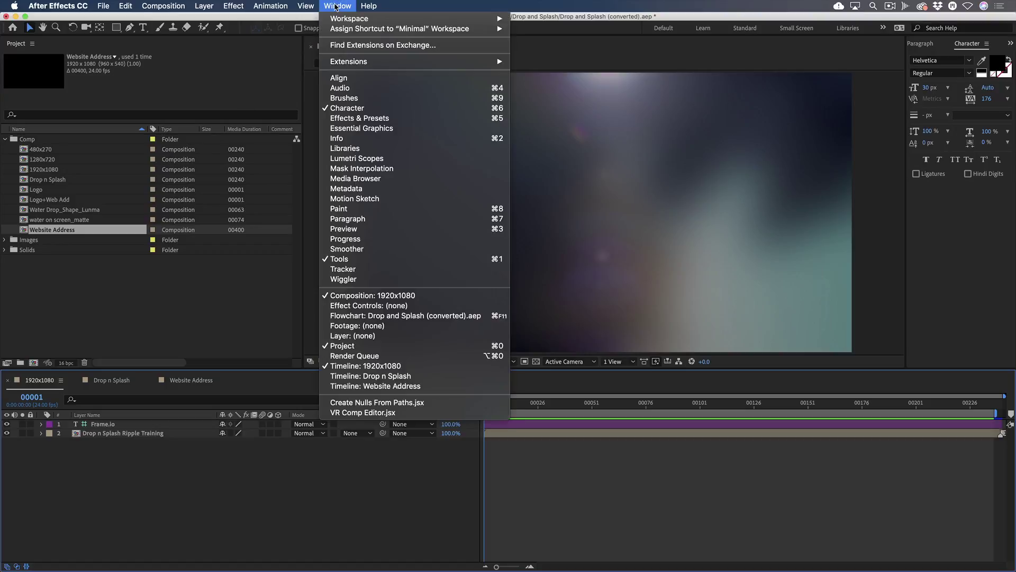
pyautogui.moveTo(412, 61)
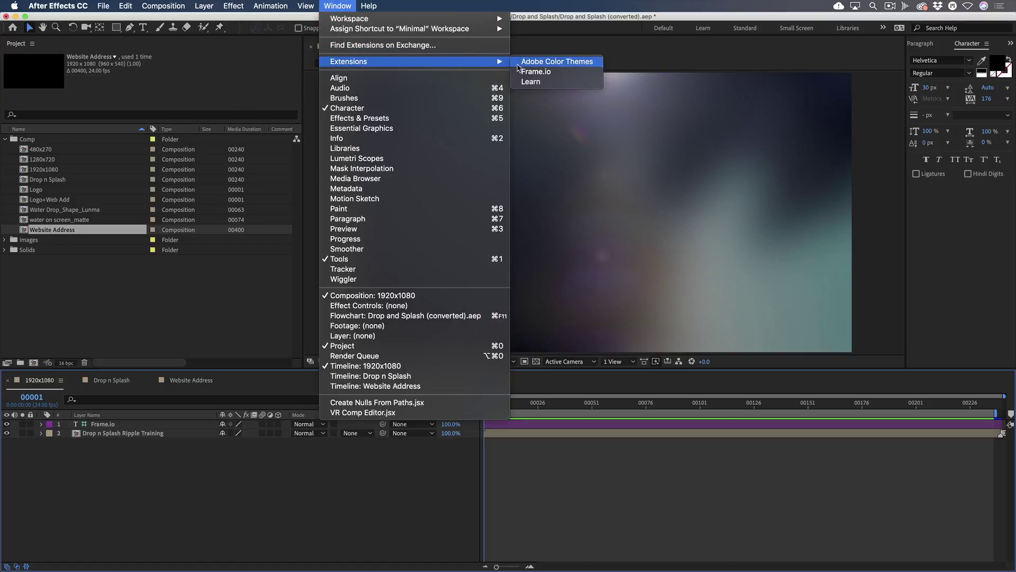
pyautogui.click(535, 71)
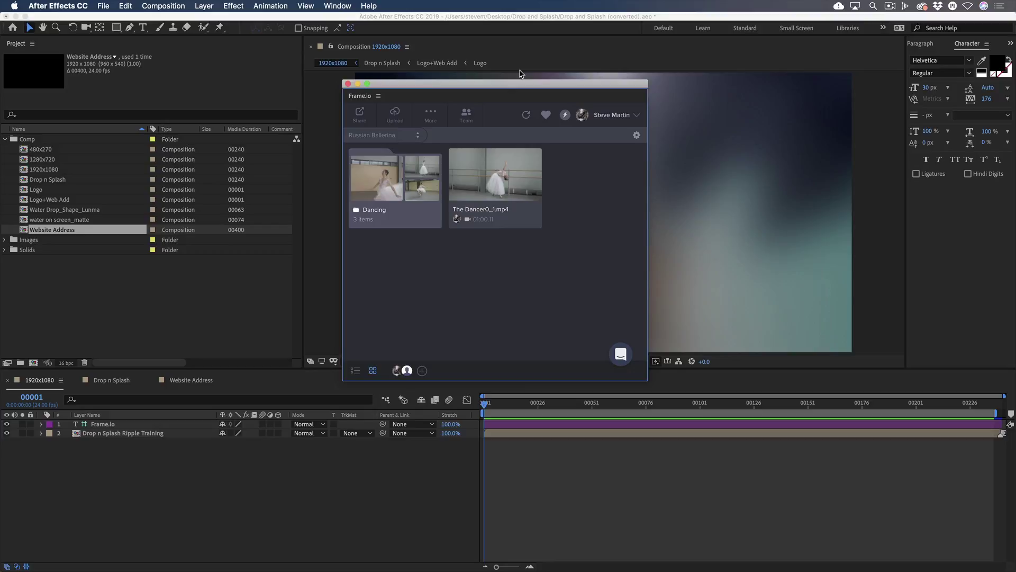
pyautogui.moveTo(362, 98); pyautogui.dragTo(85, 58)
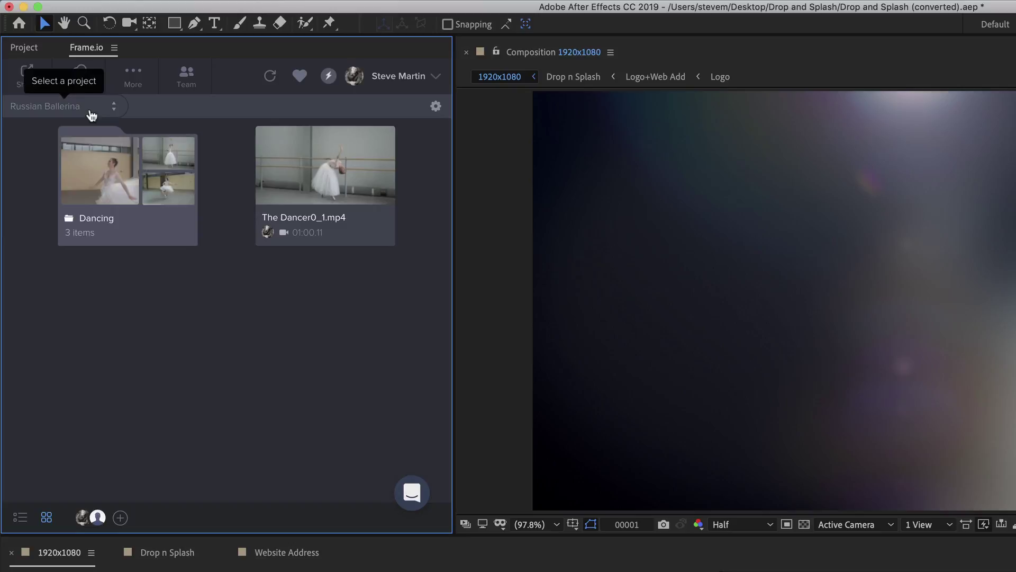
# Step: Switch the Frame.io panel from Russian Ballerina to the empty Ripple Animations project
pyautogui.click(91, 110)
pyautogui.moveTo(186, 172); pyautogui.dragTo(185, 304)
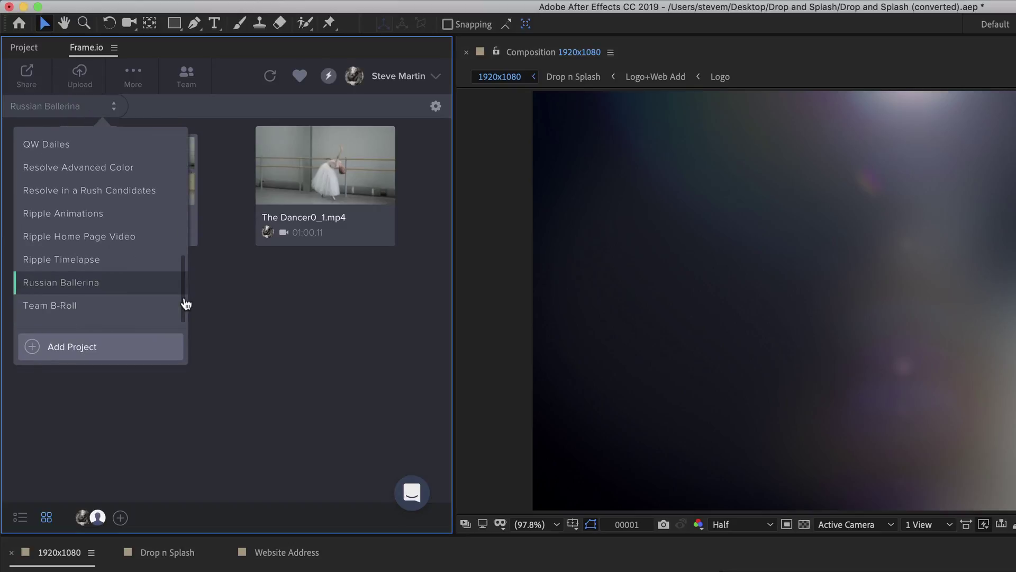
pyautogui.click(83, 215)
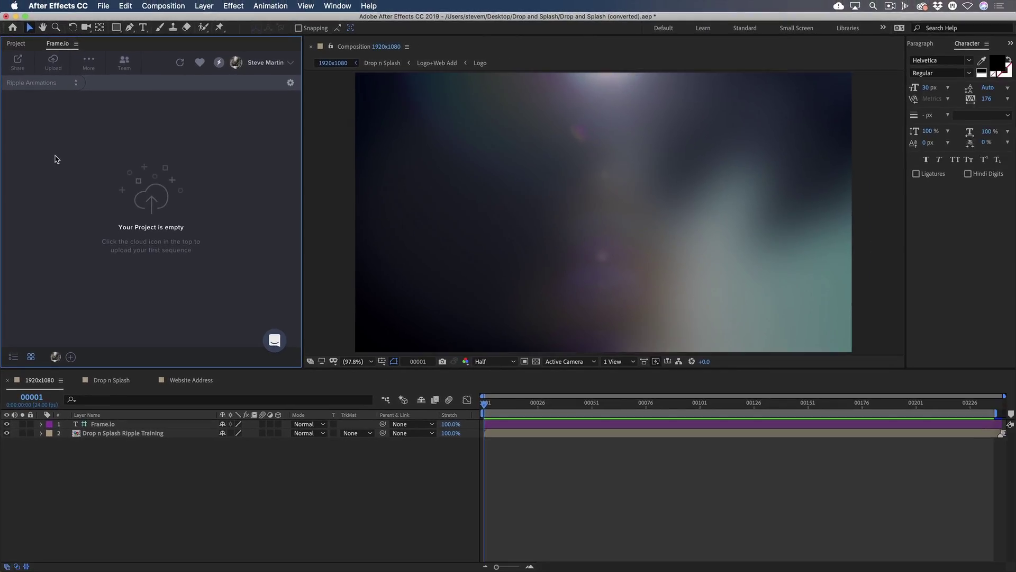
# Step: Preview the logo animation to frame 00235, then move the work-area start to about frame 180
pyautogui.click(336, 478)
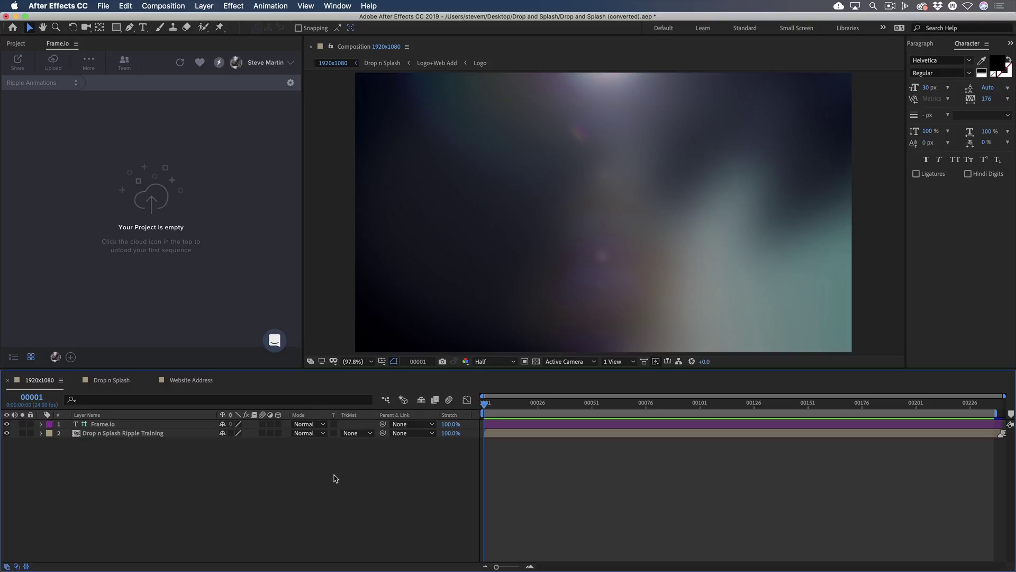
pyautogui.press('space')
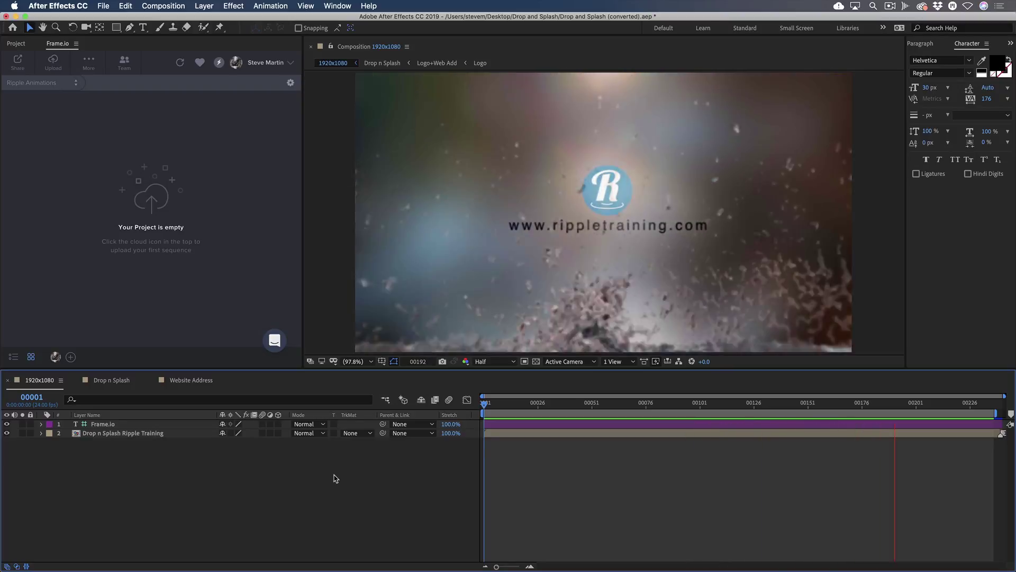
pyautogui.press('space')
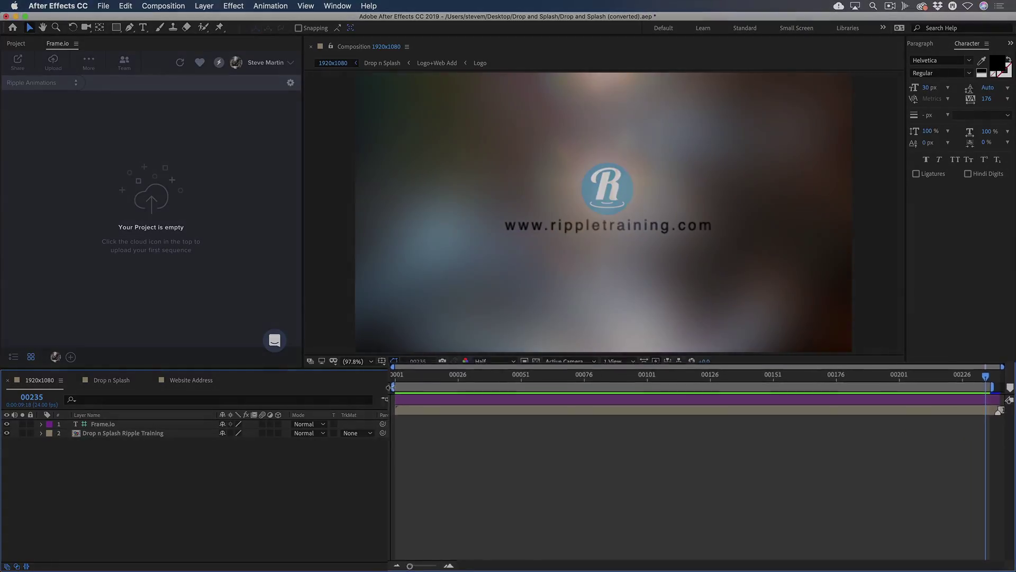
pyautogui.moveTo(483, 414); pyautogui.dragTo(520, 414)
pyautogui.moveTo(428, 376); pyautogui.dragTo(833, 375)
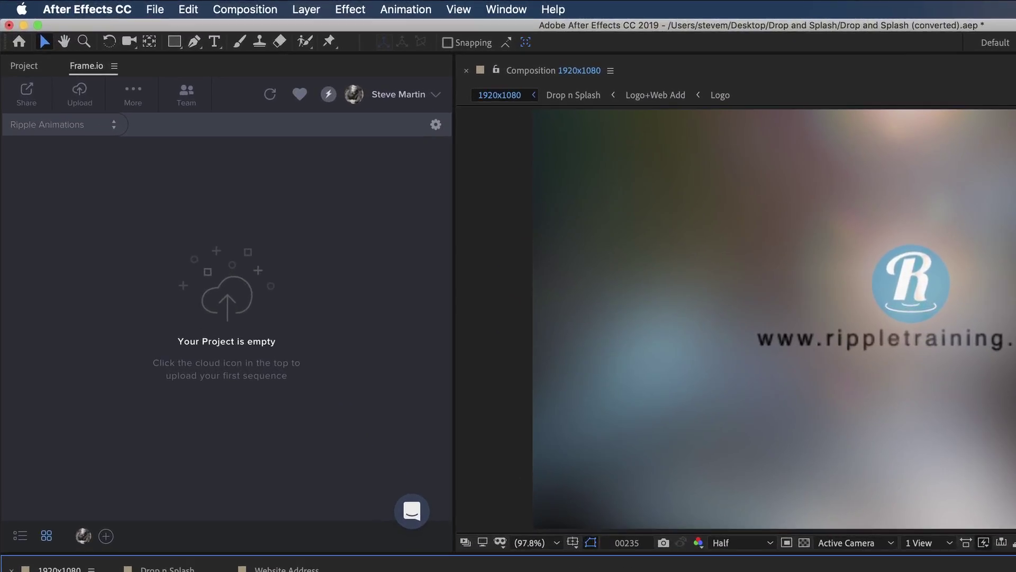
# Step: Queue the 1920x1080 comp with Ripple Render settings and ProRes 422, output as Ripple Splash YouTube.mov
pyautogui.click(263, 13)
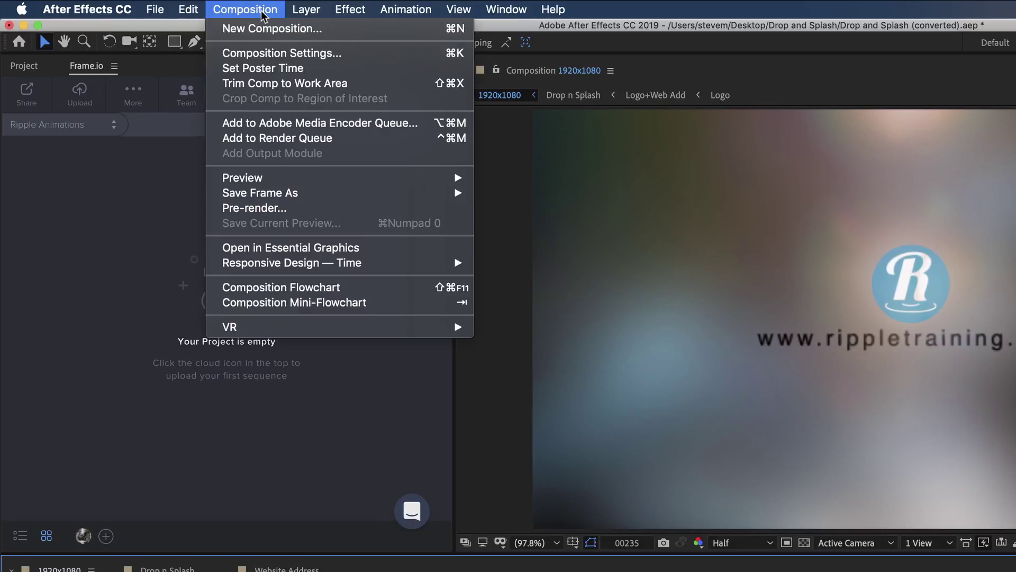
pyautogui.click(269, 140)
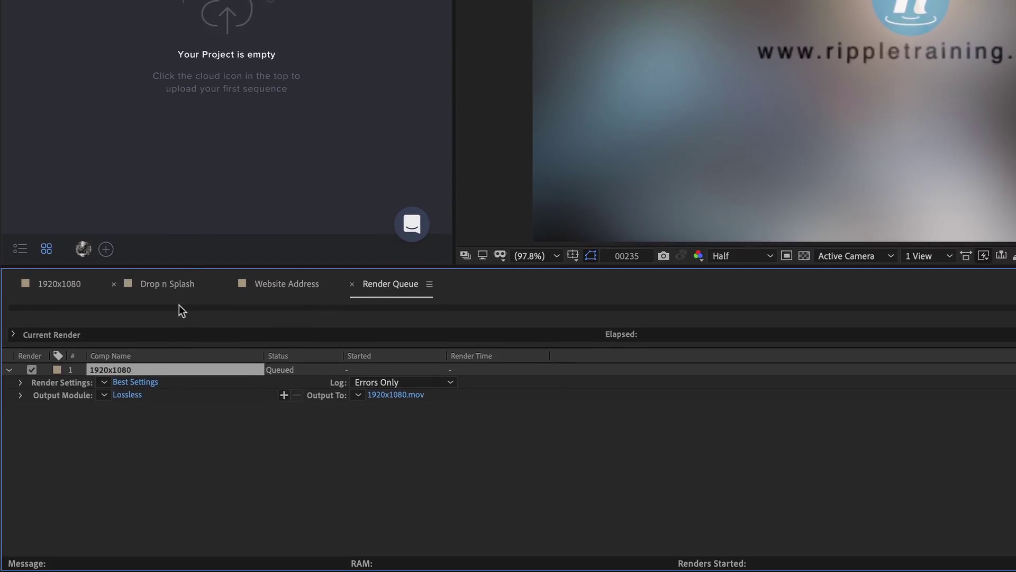
pyautogui.click(106, 384)
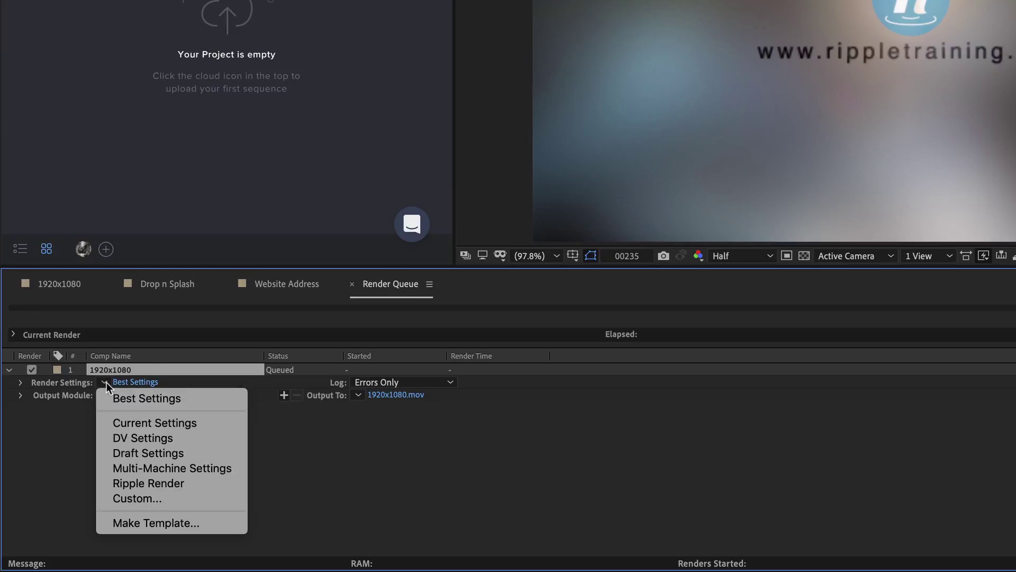
pyautogui.click(129, 484)
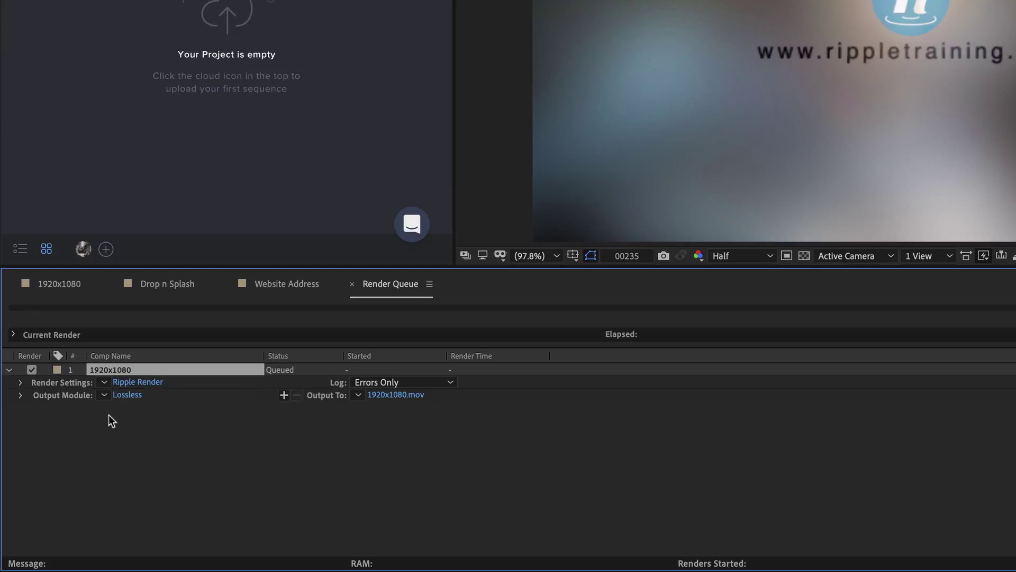
pyautogui.click(106, 397)
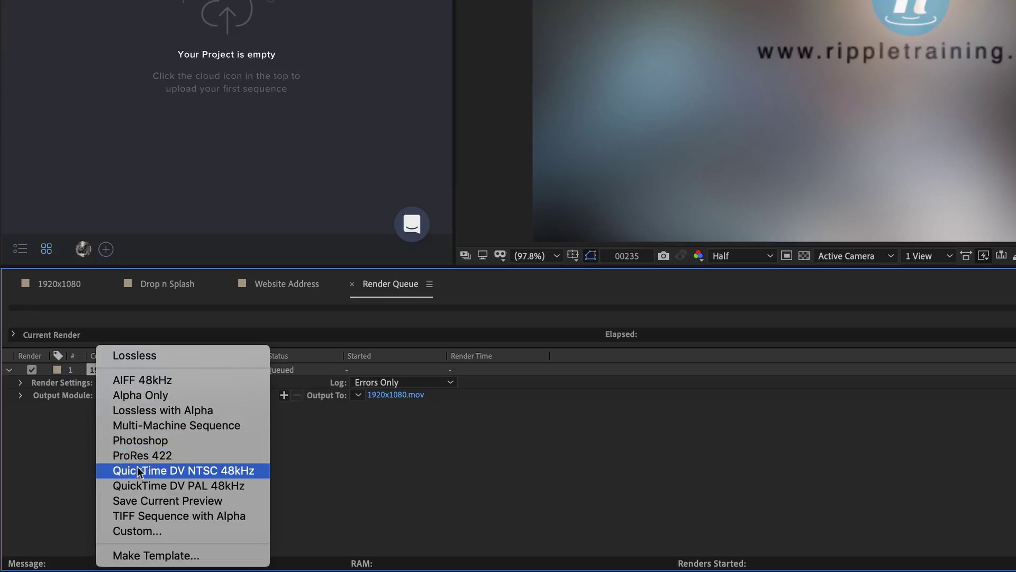
pyautogui.click(185, 457)
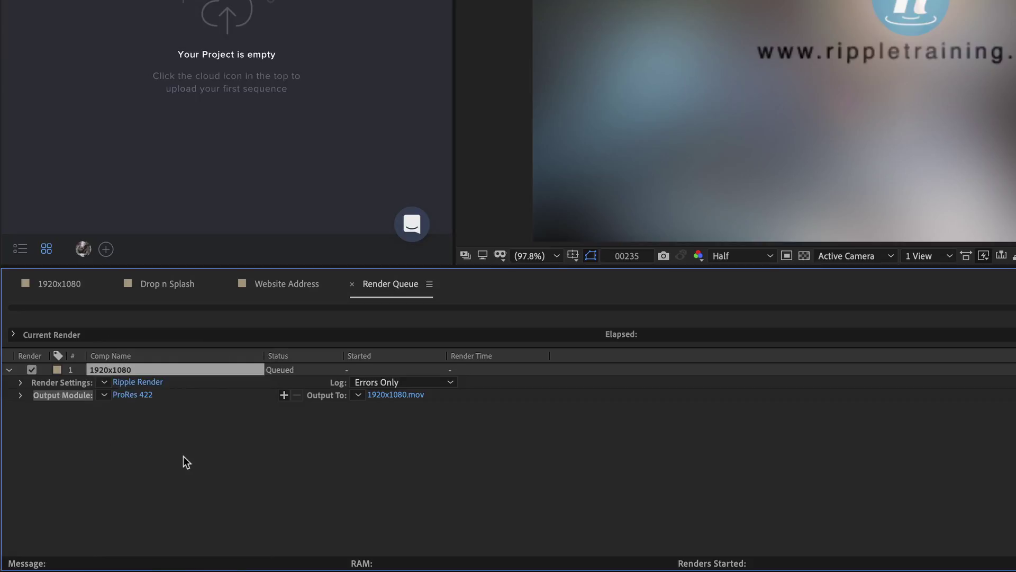
pyautogui.click(386, 394)
pyautogui.write('Rippl')
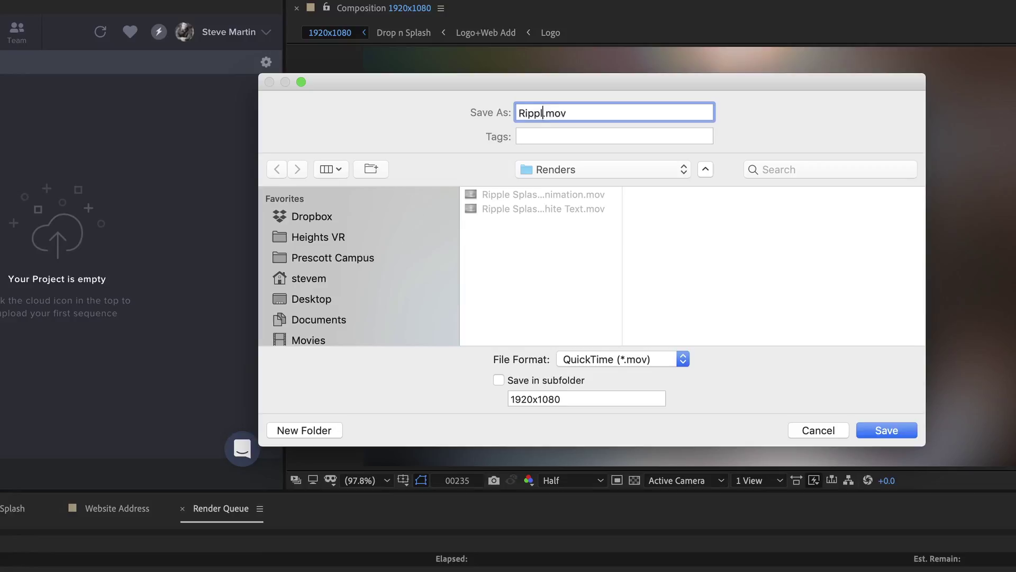
pyautogui.write('e Splash YouTube')
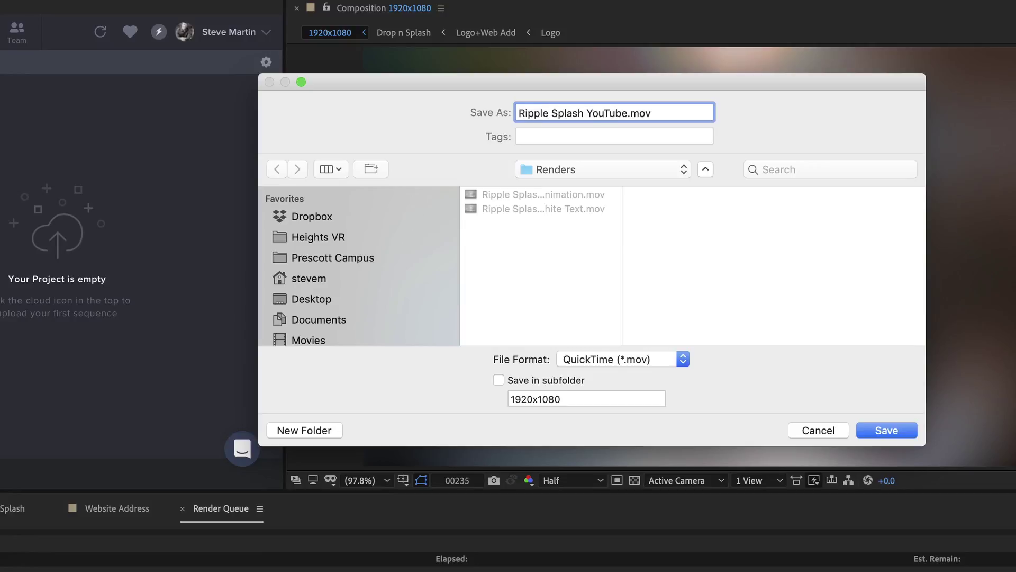
pyautogui.press('Return')
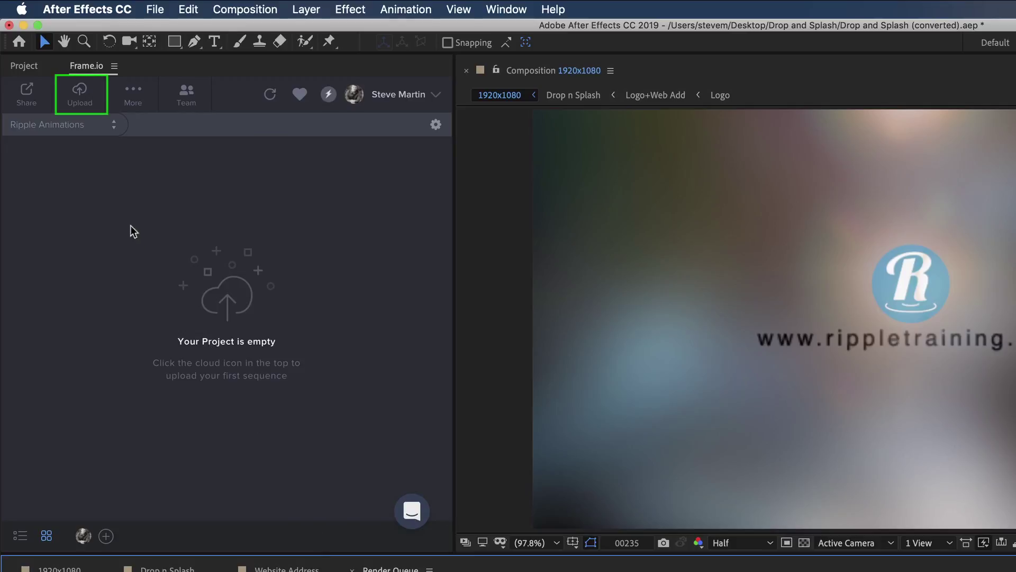
# Step: Render the queued comp's Work Area and upload it to Frame.io with Auto version on
pyautogui.click(79, 97)
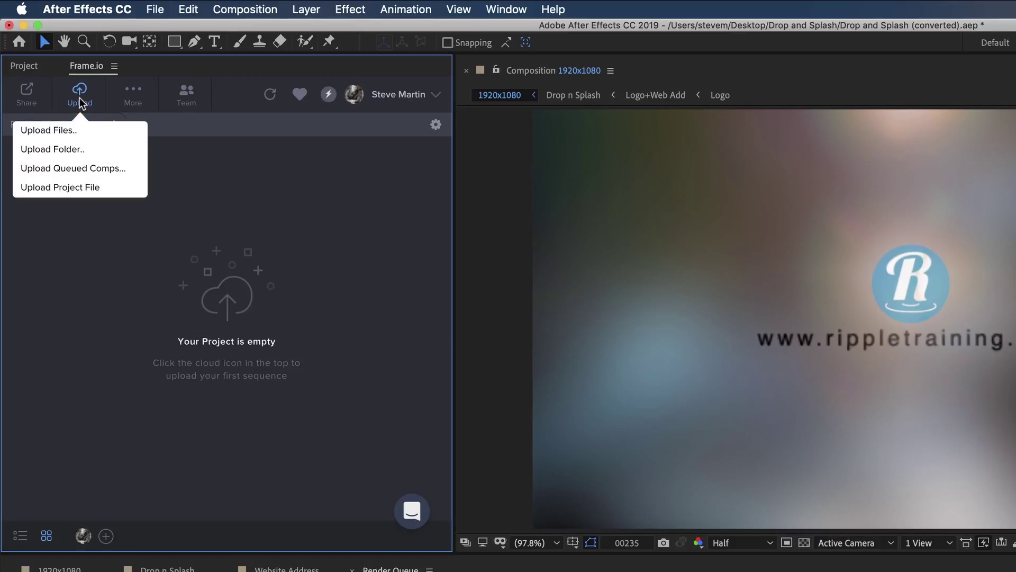
pyautogui.click(84, 168)
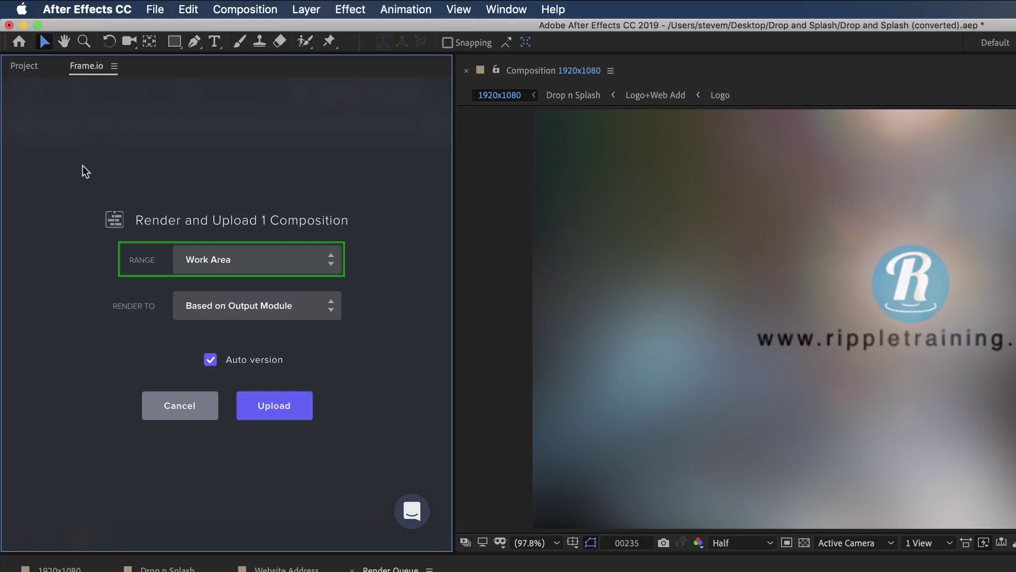
pyautogui.click(245, 270)
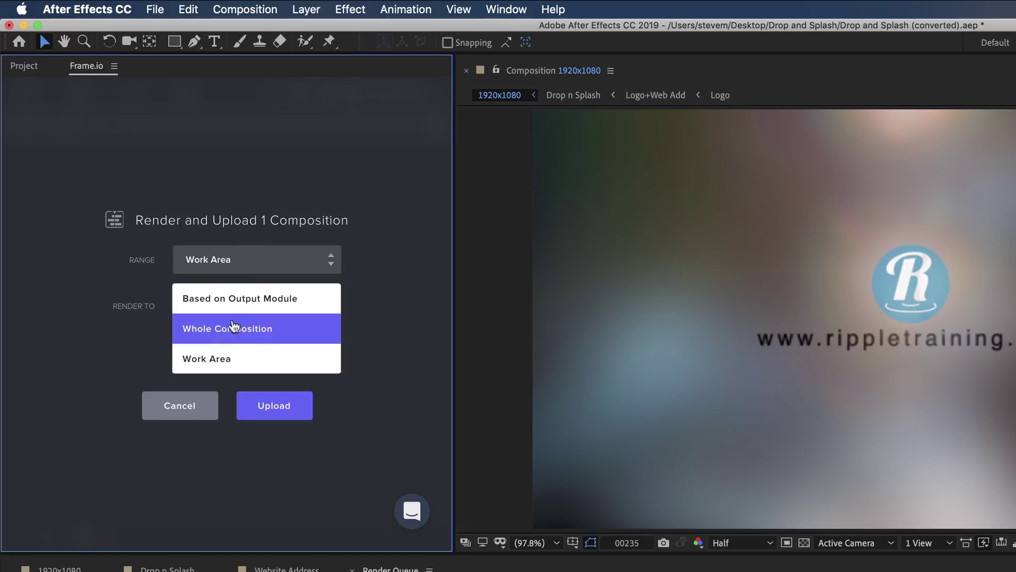
pyautogui.click(212, 360)
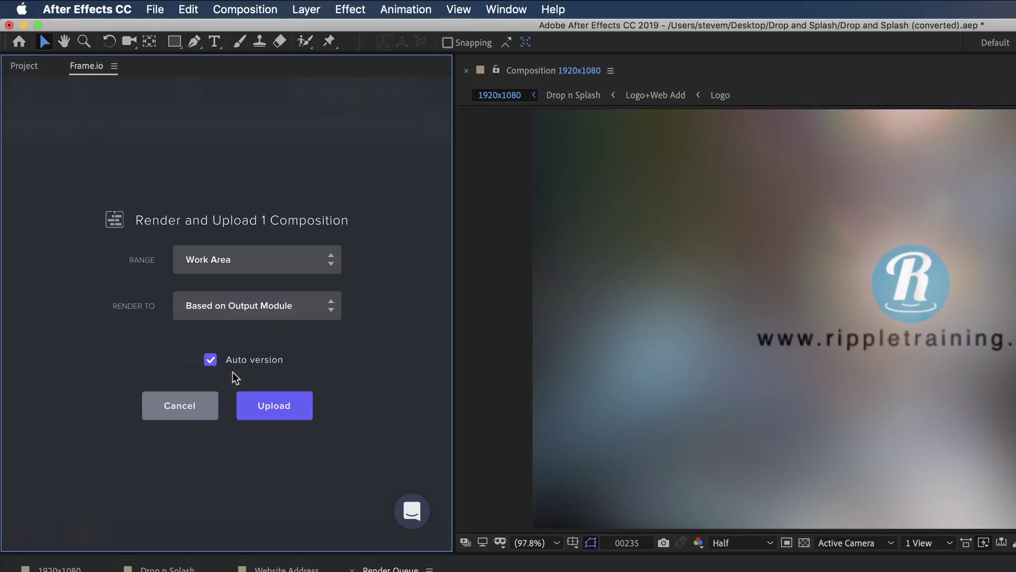
pyautogui.click(275, 409)
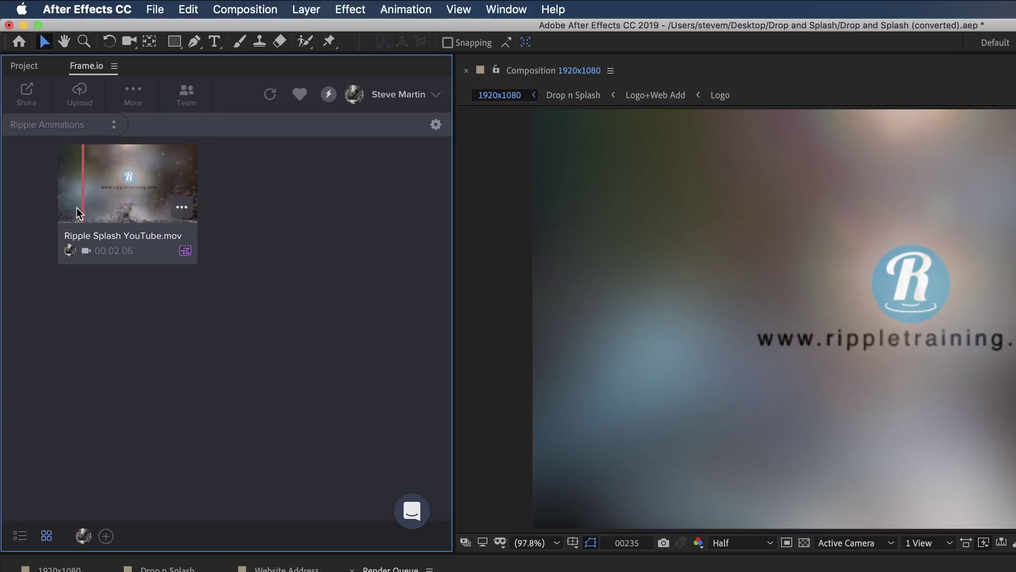
# Step: Open Ripple Splash YouTube.mov in the Frame.io player and play it
pyautogui.click(114, 200)
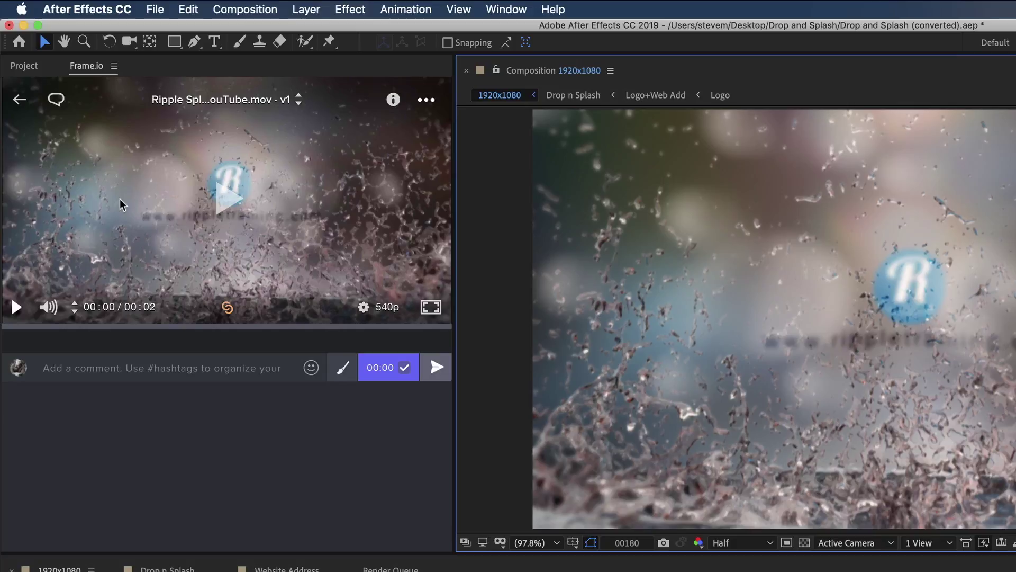
pyautogui.click(222, 204)
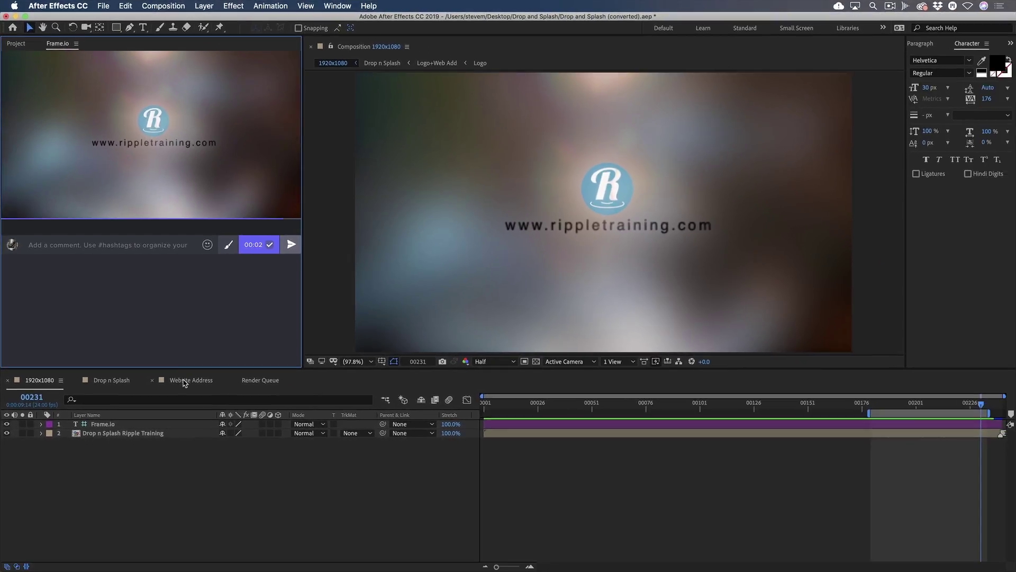
pyautogui.click(185, 382)
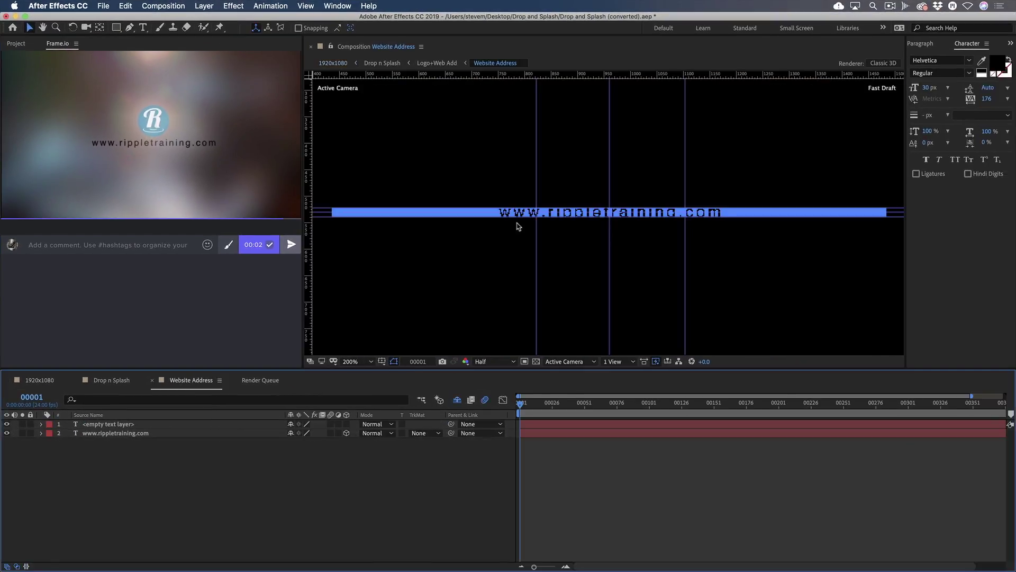
pyautogui.doubleClick(556, 214)
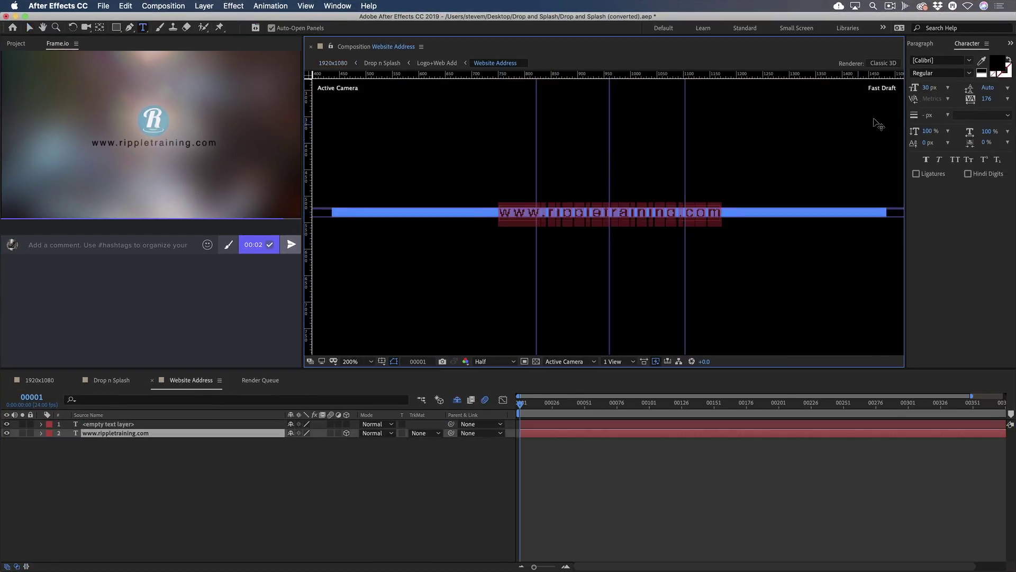
pyautogui.click(985, 72)
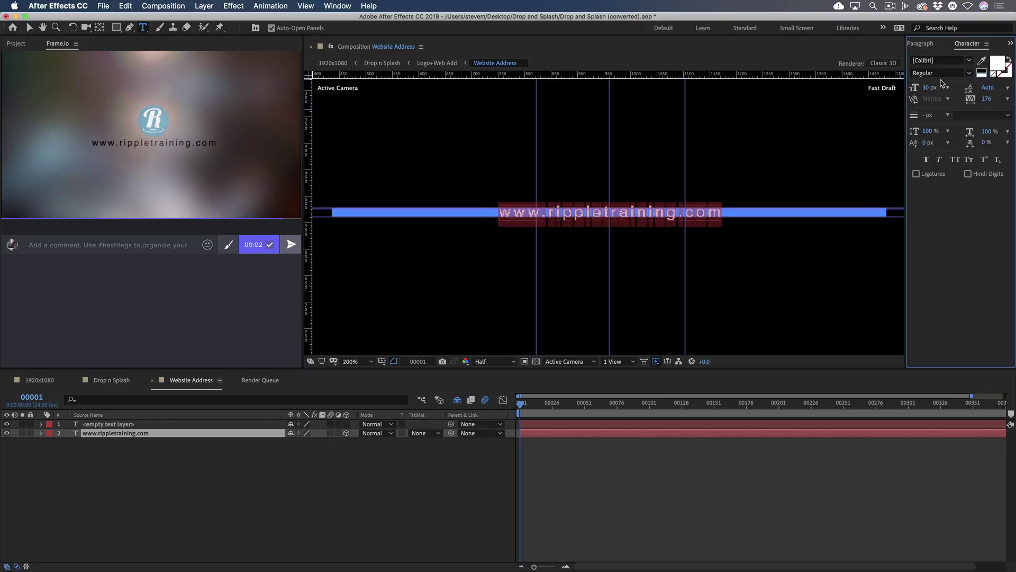
pyautogui.click(40, 380)
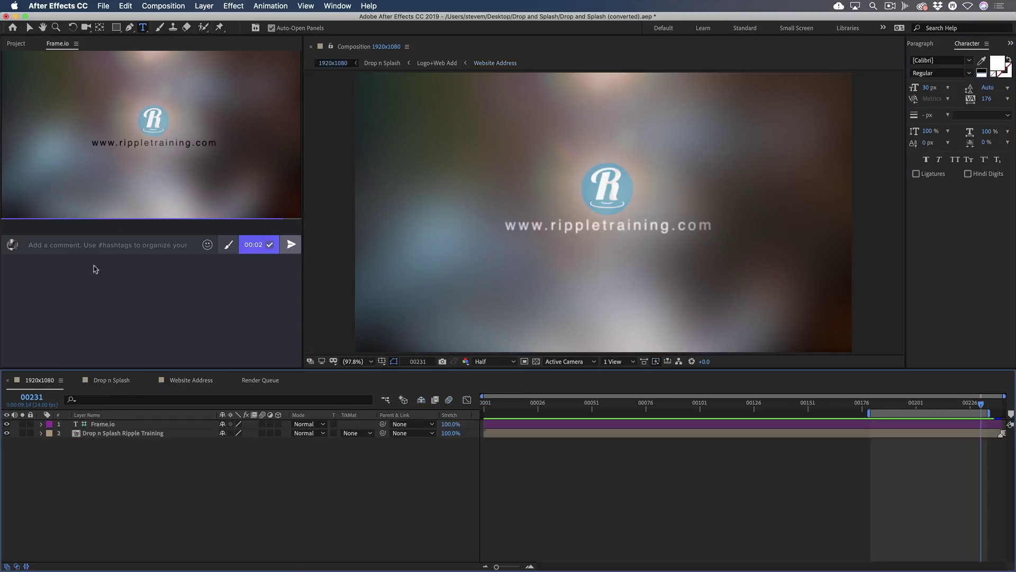
# Step: Queue the 1920x1080 comp again with Ripple Render and ProRes 422, output as Ripple Splash YouTube White.mov
pyautogui.click(164, 7)
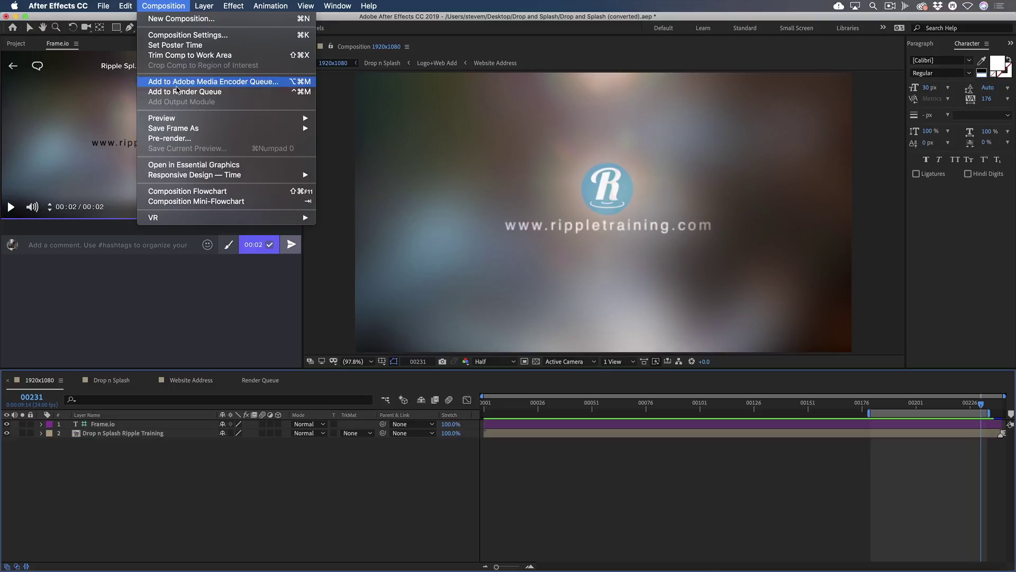
pyautogui.click(180, 92)
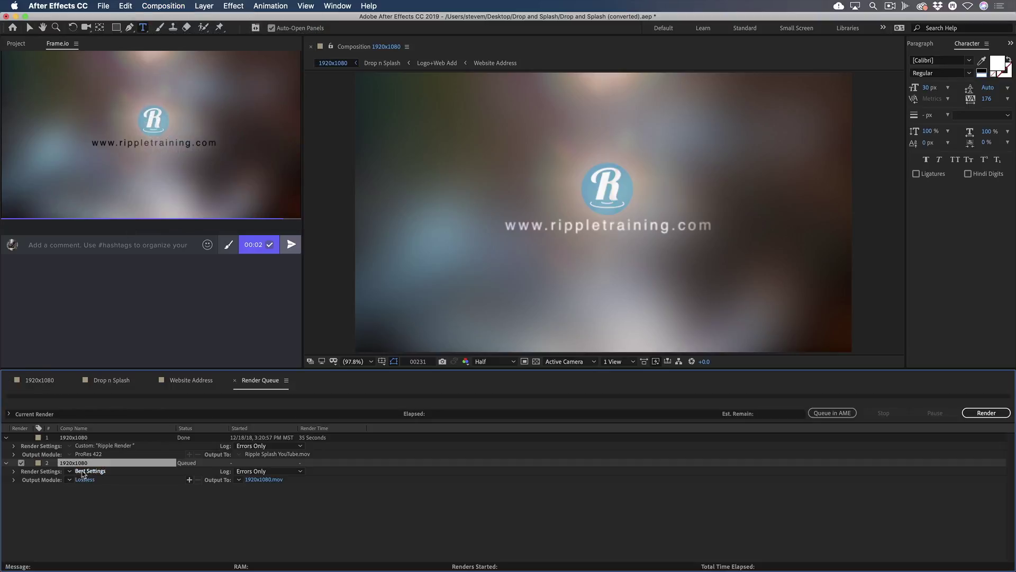
pyautogui.click(70, 473)
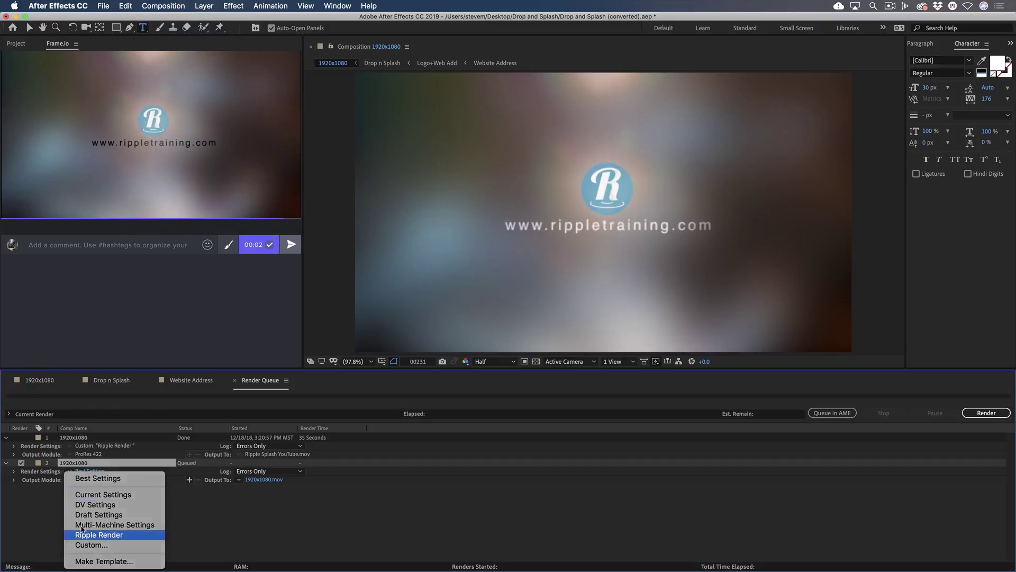
pyautogui.click(83, 536)
pyautogui.click(70, 480)
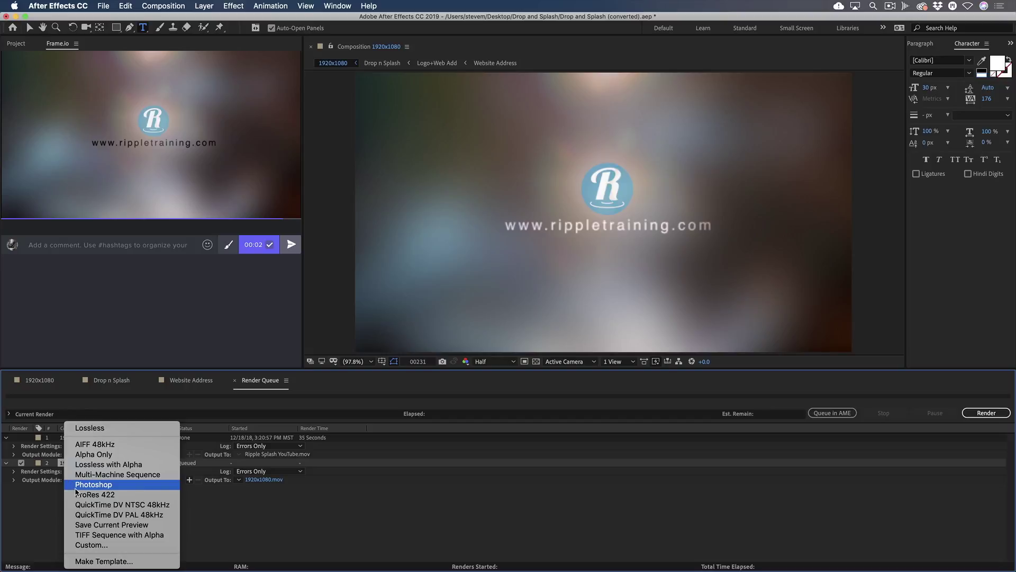
pyautogui.click(78, 495)
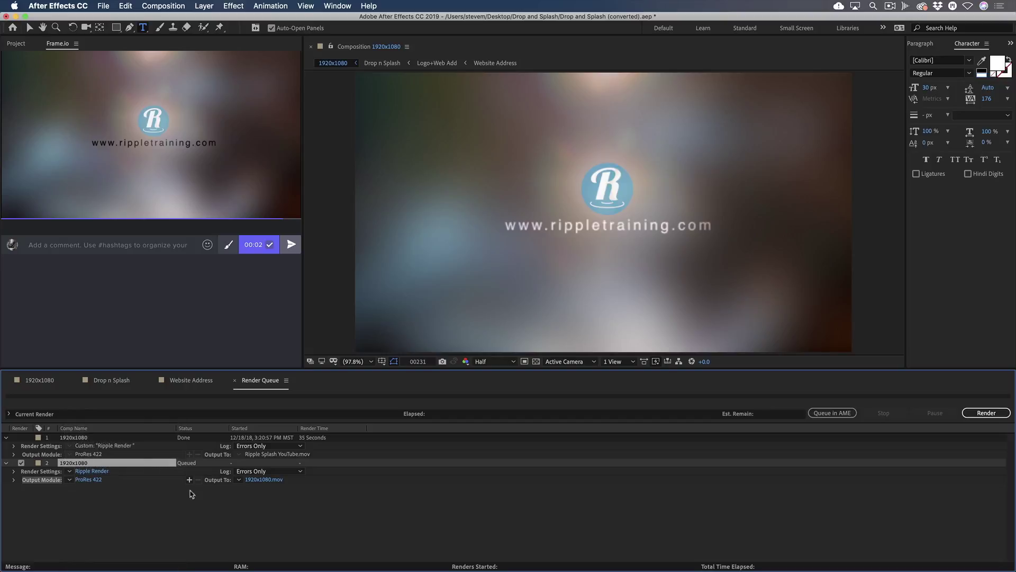
pyautogui.click(263, 479)
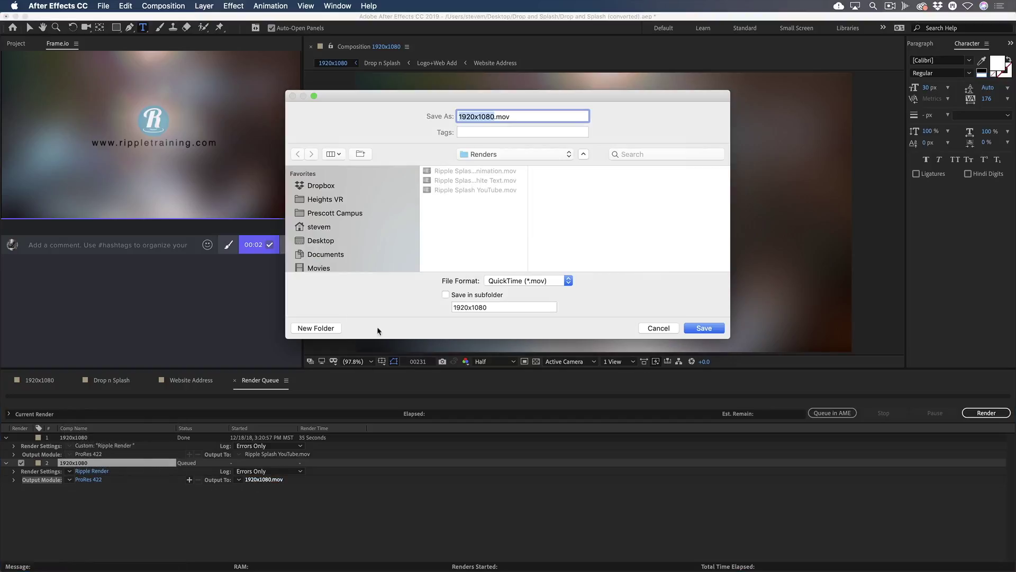
pyautogui.click(474, 190)
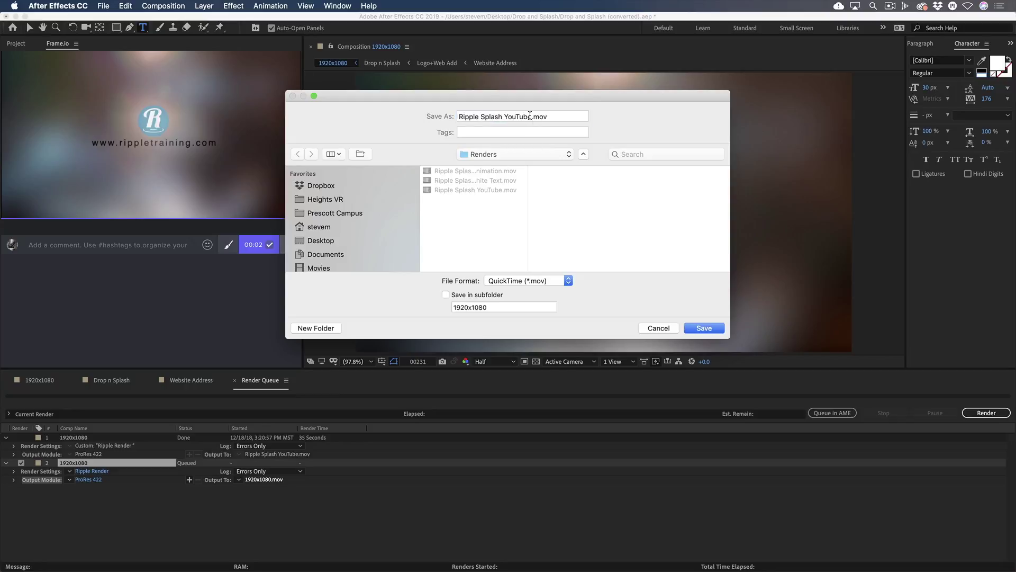
pyautogui.click(530, 115)
pyautogui.write('White')
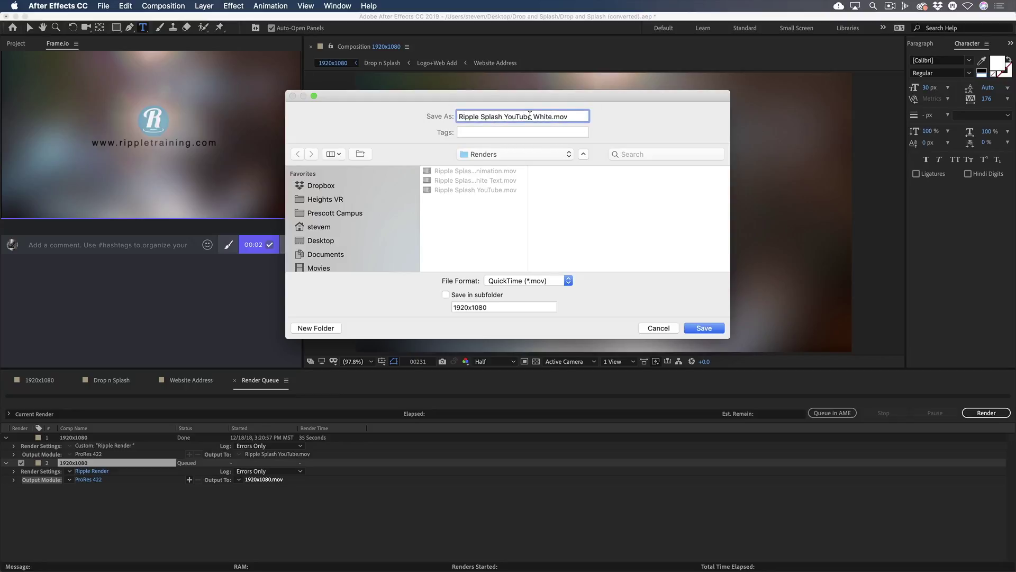
pyautogui.press('Return')
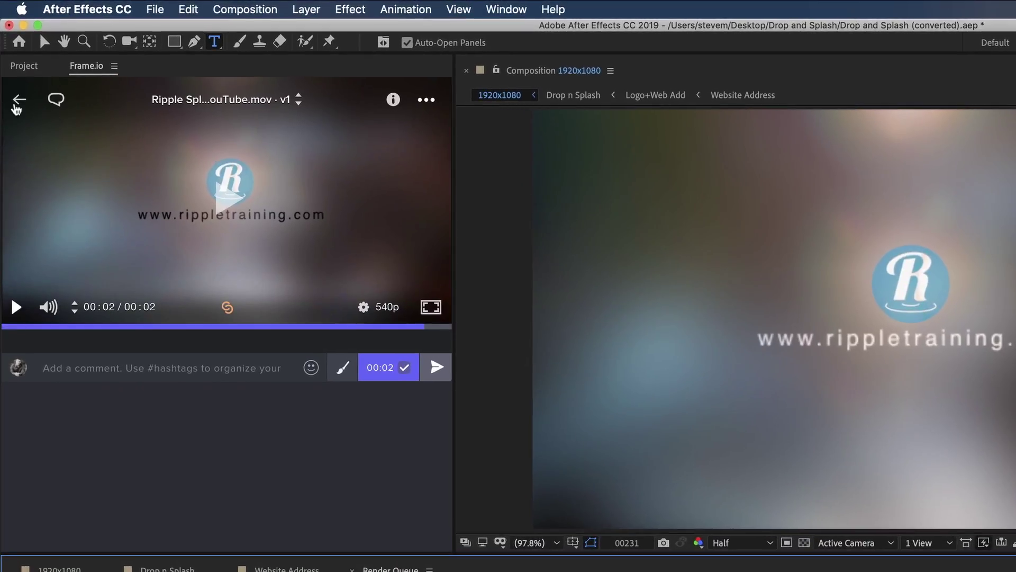
# Step: Upload the queued white-text comp to Frame.io from the asset grid as version 2
pyautogui.click(17, 106)
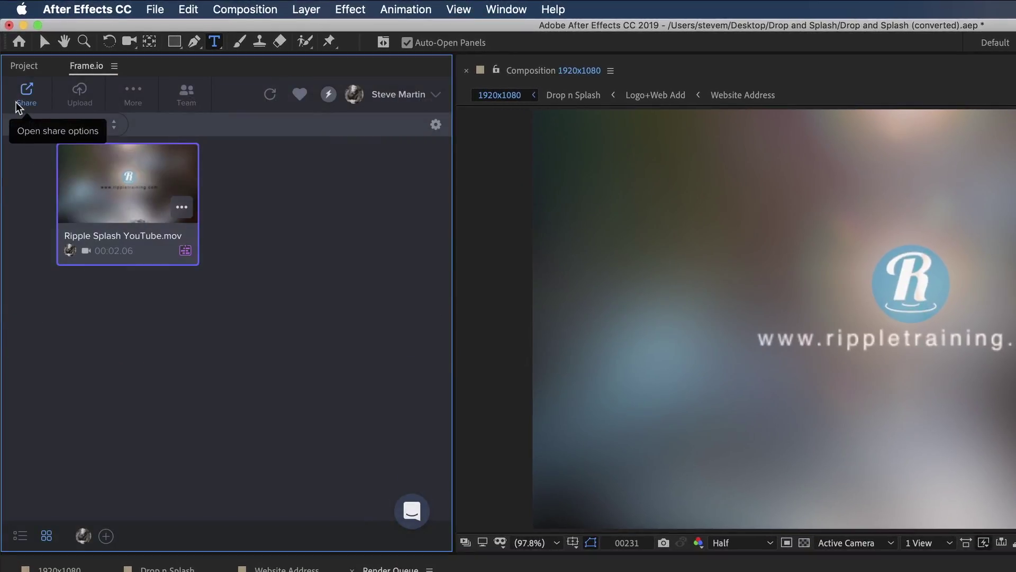
pyautogui.click(84, 100)
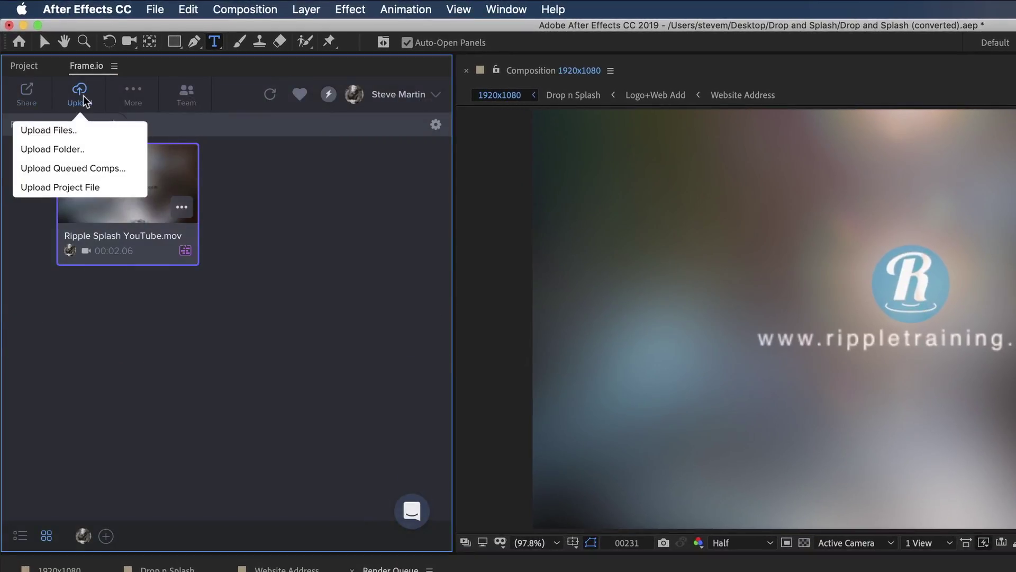
pyautogui.click(82, 169)
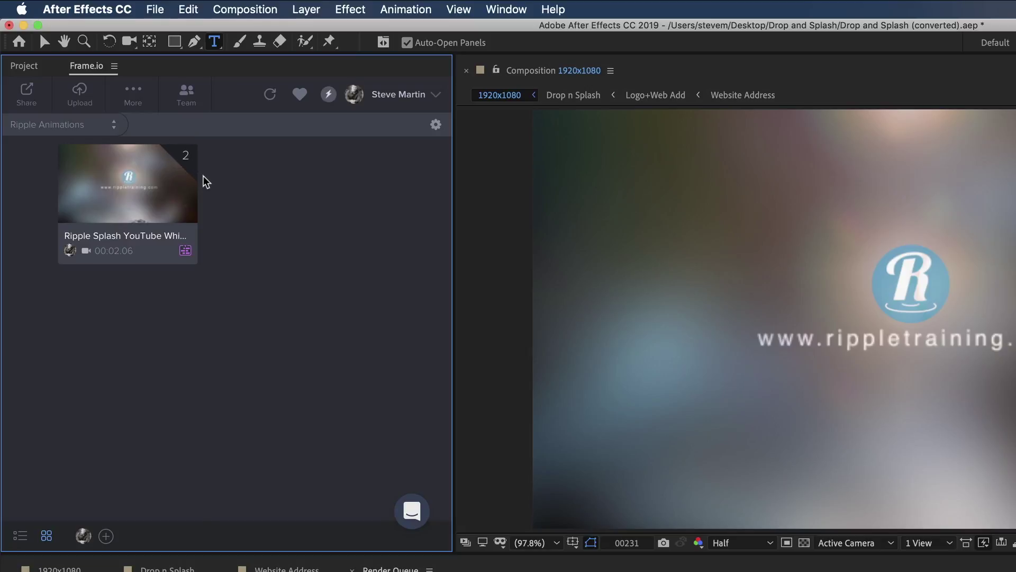
# Step: Open the white-text version in the Frame.io player and play it briefly
pyautogui.click(160, 187)
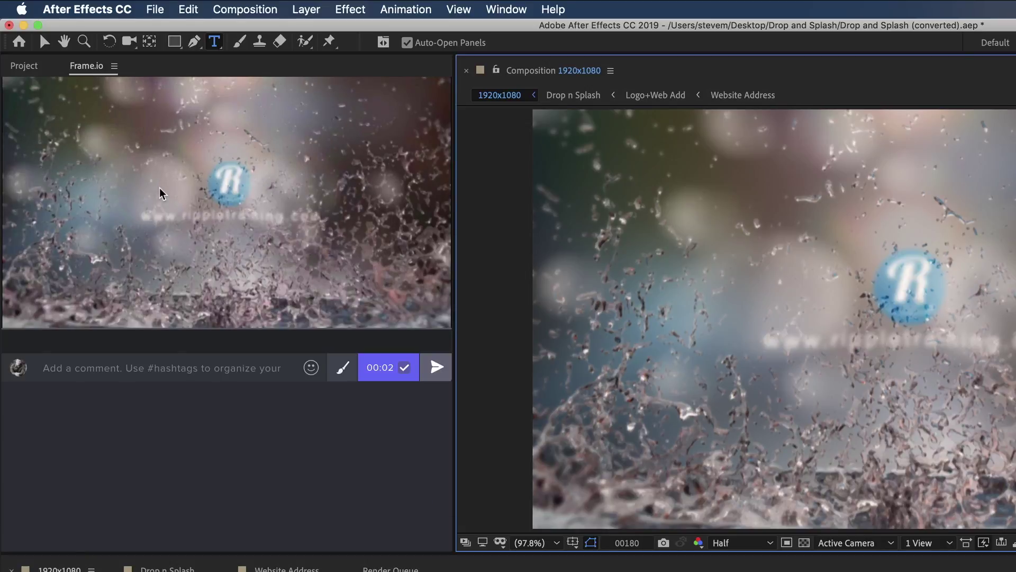
pyautogui.click(16, 310)
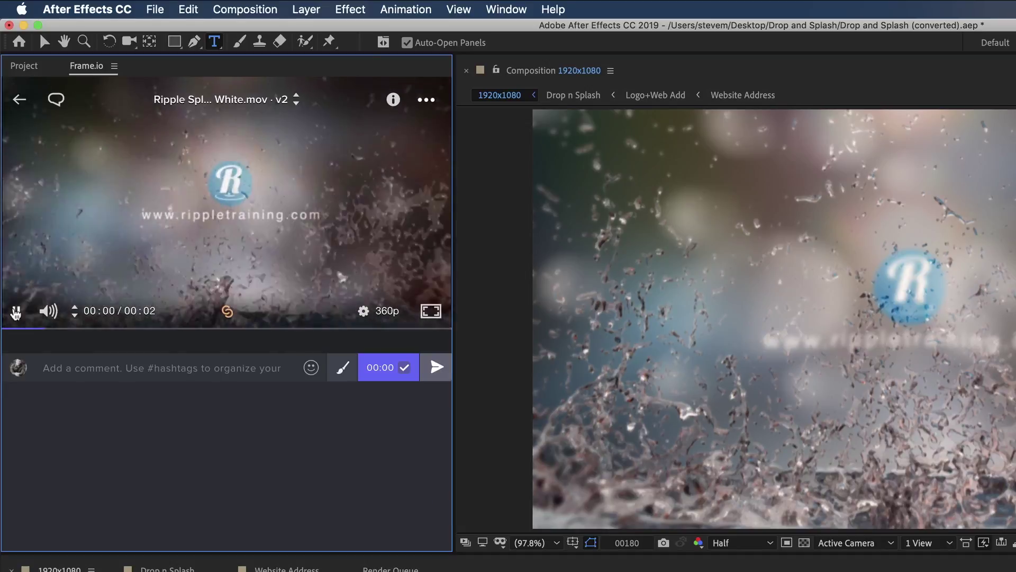
pyautogui.click(16, 311)
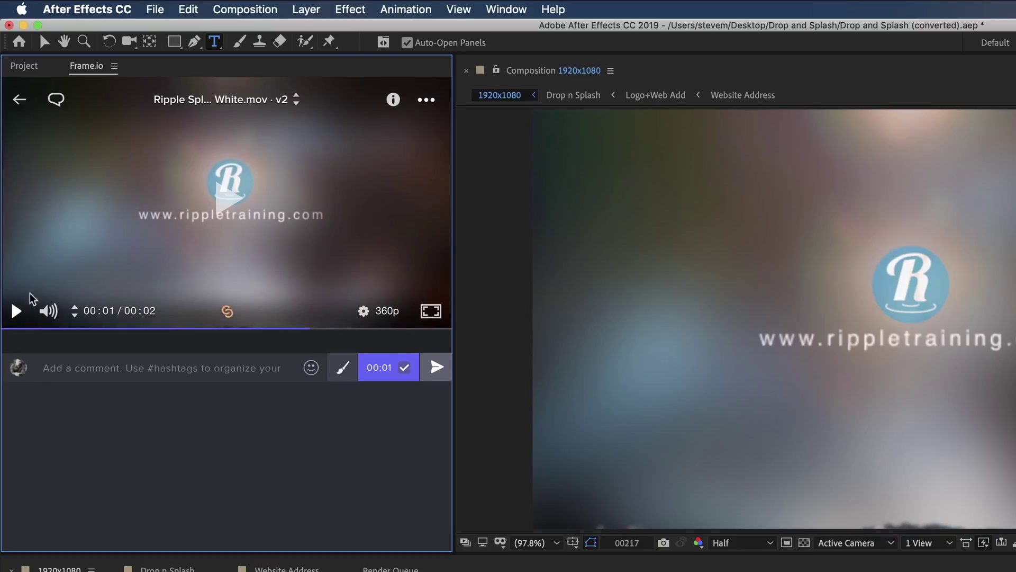
# Step: Switch the player to version 1, play it, and rewind to 00:00
pyautogui.click(244, 106)
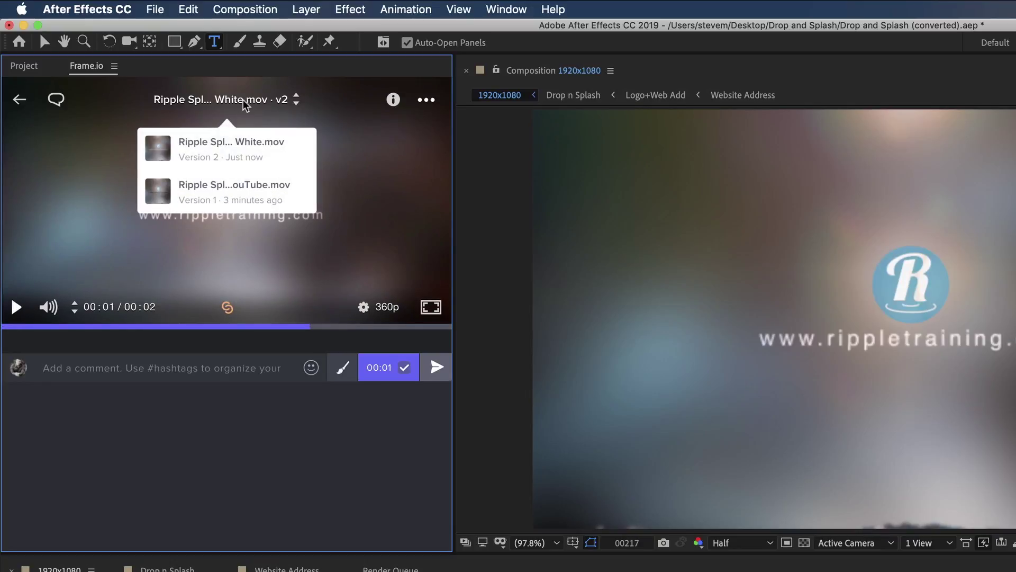
pyautogui.click(228, 189)
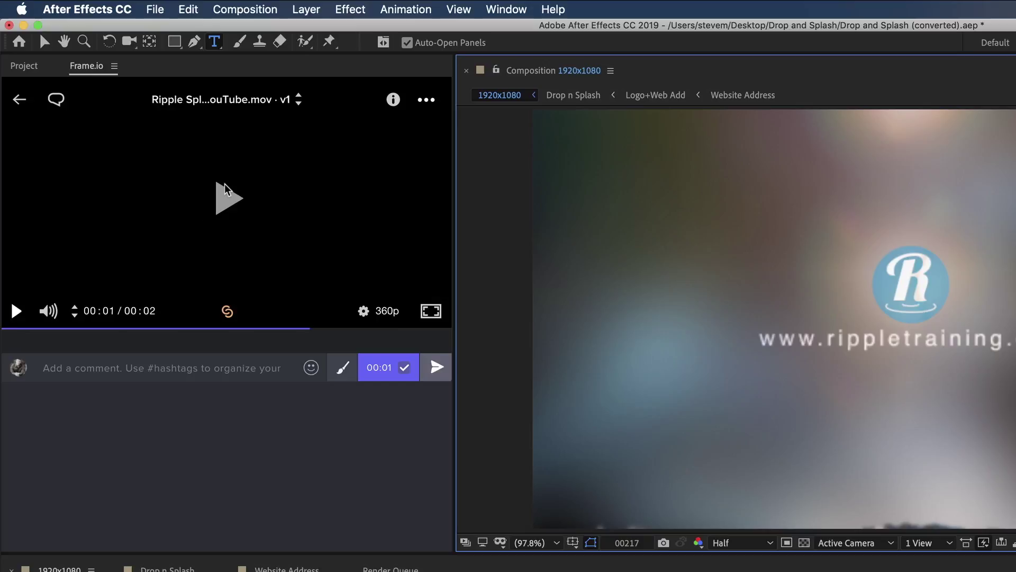
pyautogui.click(224, 203)
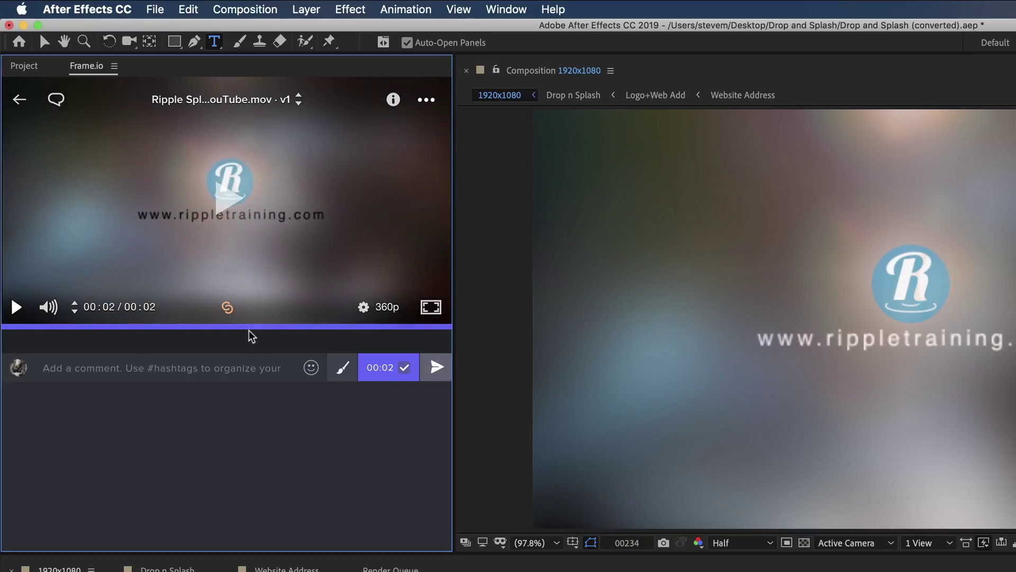
pyautogui.moveTo(249, 331); pyautogui.dragTo(148, 320)
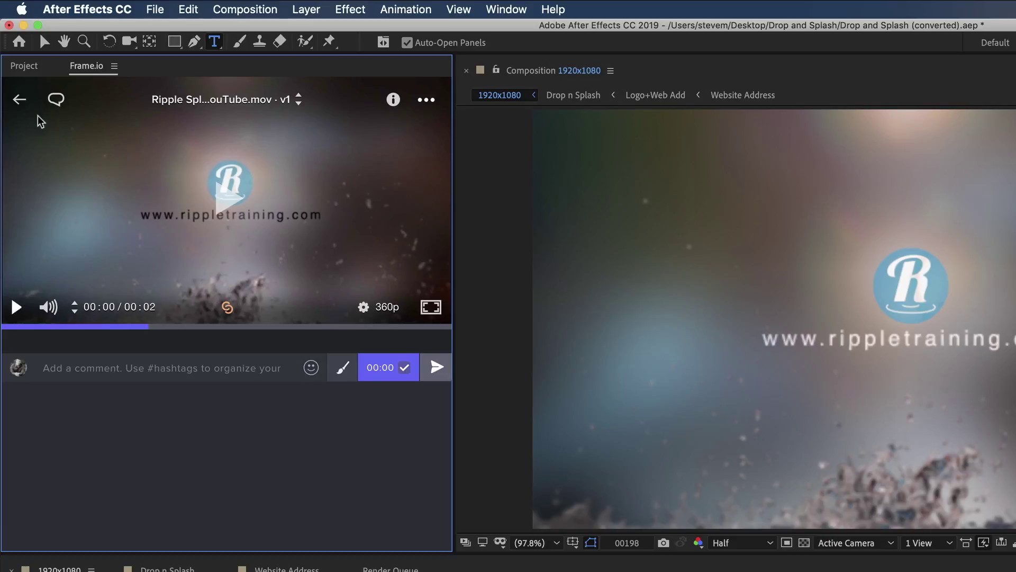
# Step: Unstack the versions and set Ripple Splash YouTube.mov's thumbnail to its one-second frame
pyautogui.click(19, 99)
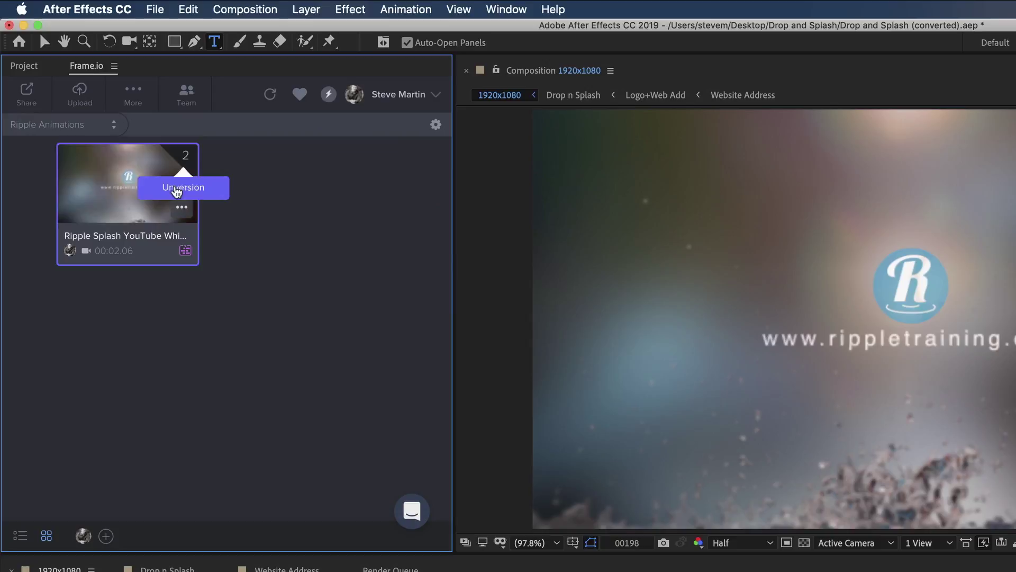
pyautogui.click(176, 186)
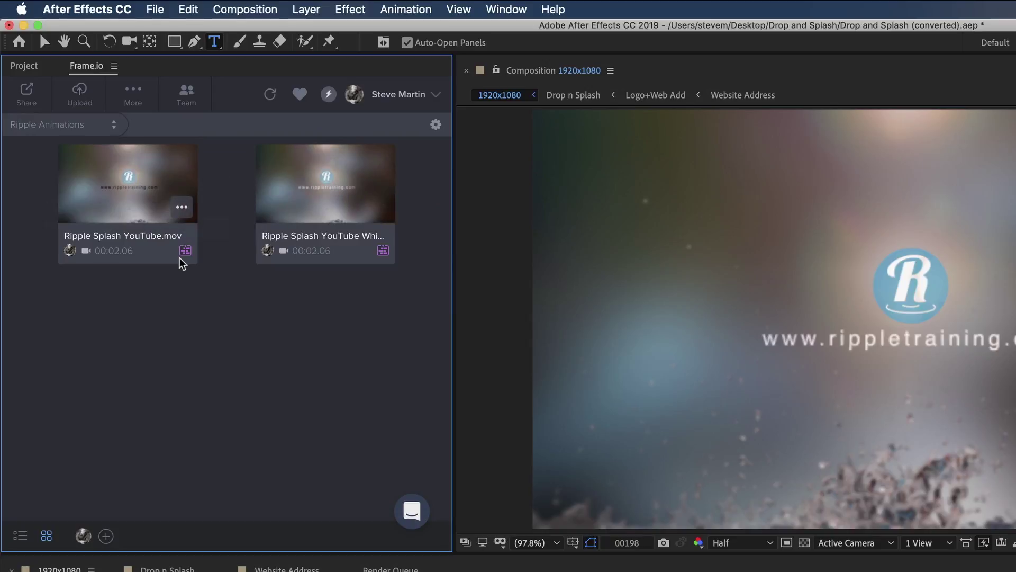
pyautogui.click(130, 188)
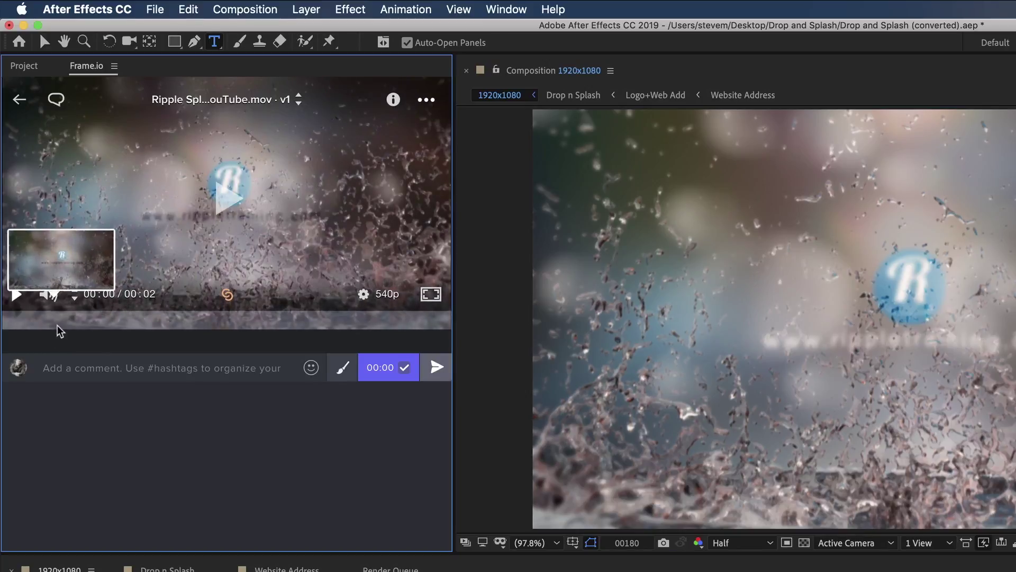
pyautogui.click(261, 325)
pyautogui.click(426, 100)
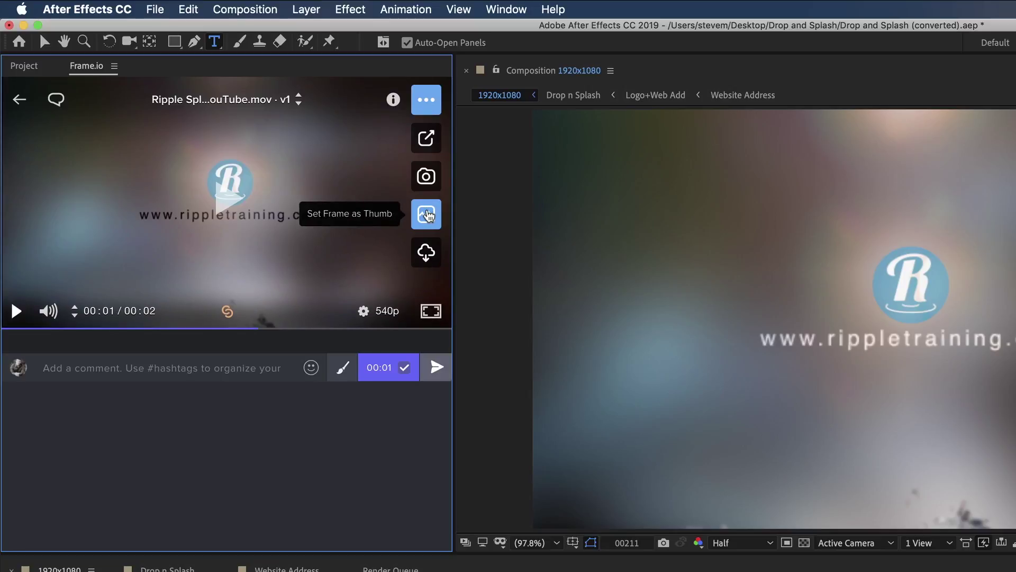
pyautogui.click(428, 215)
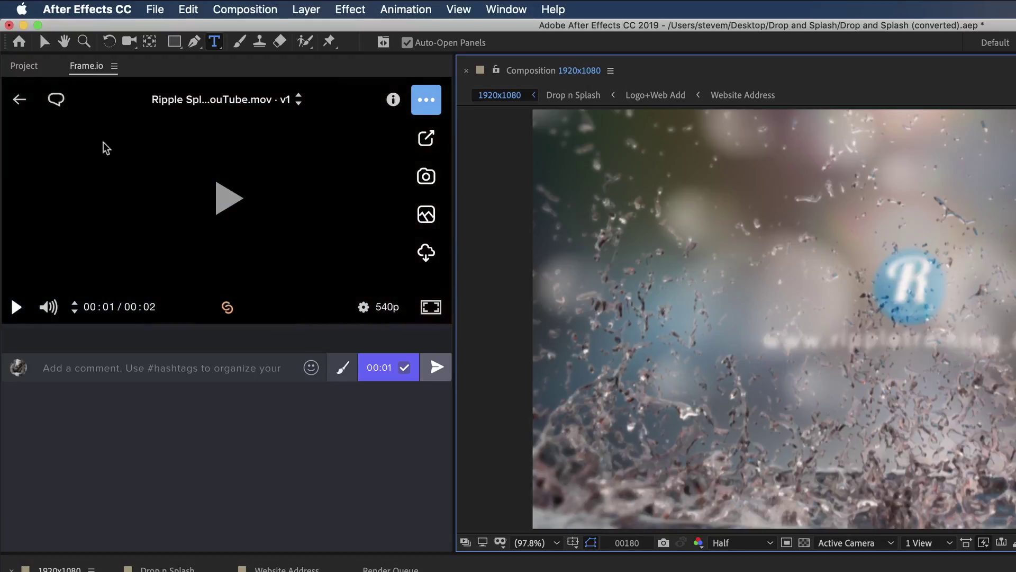
# Step: Set the White version's thumbnail frame, then stack it back onto Ripple Splash YouTube.mov
pyautogui.click(20, 100)
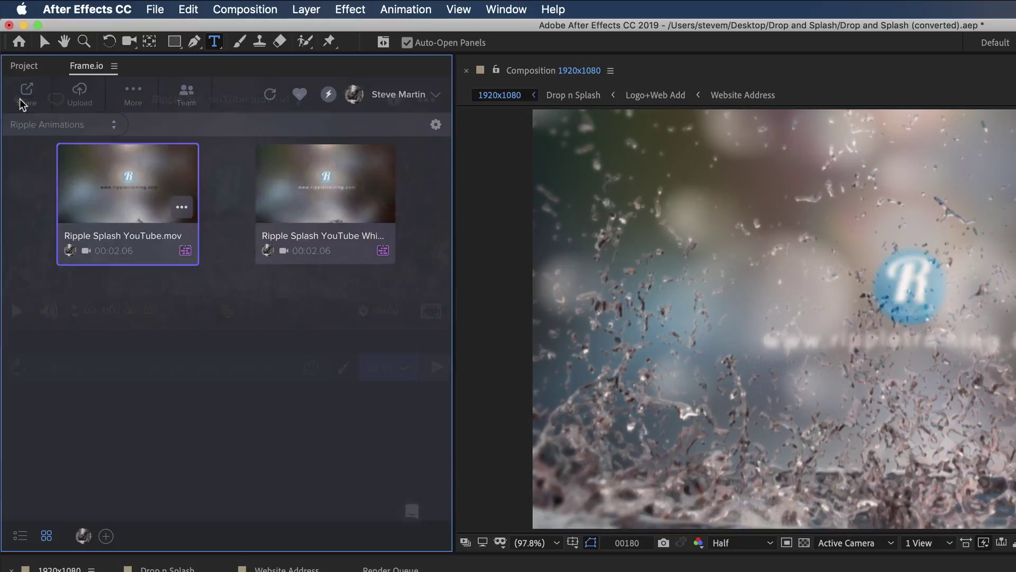
pyautogui.click(322, 203)
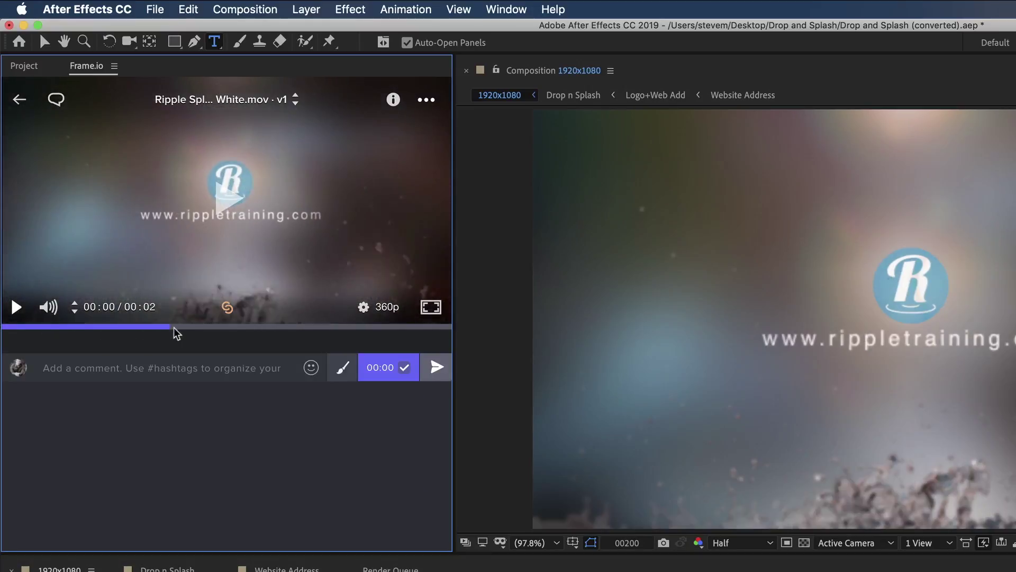
pyautogui.click(427, 99)
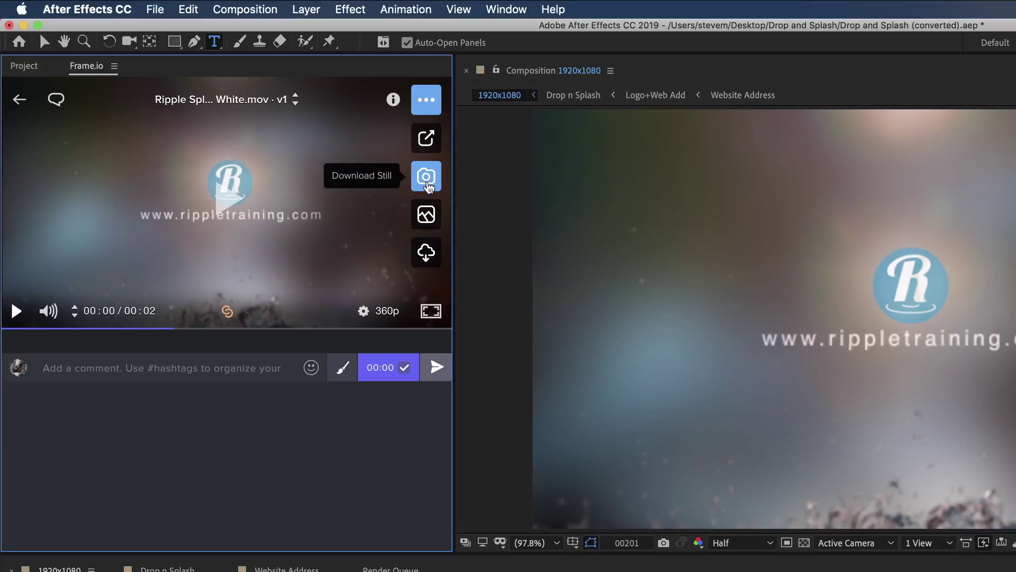
pyautogui.click(426, 214)
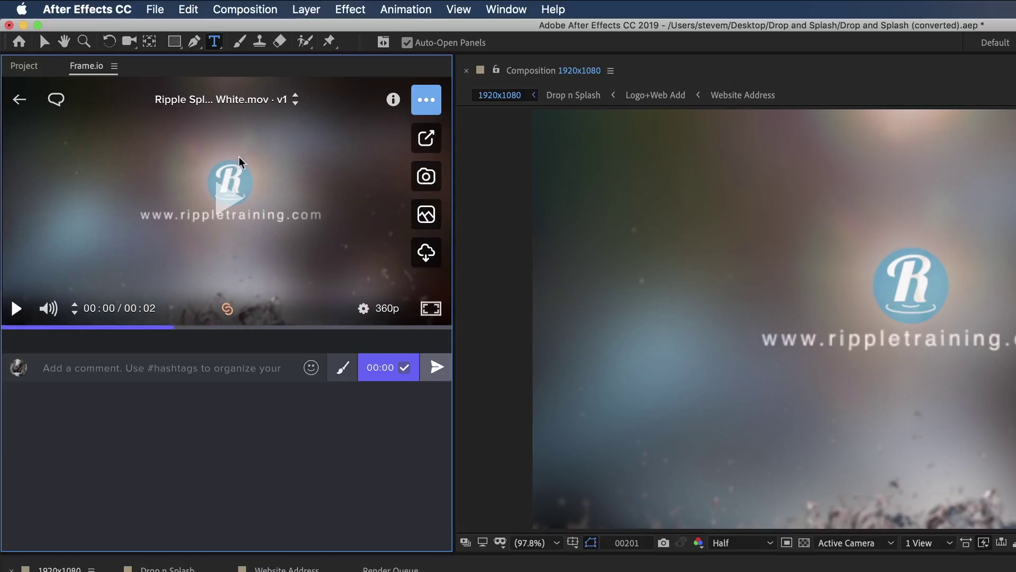
pyautogui.click(20, 100)
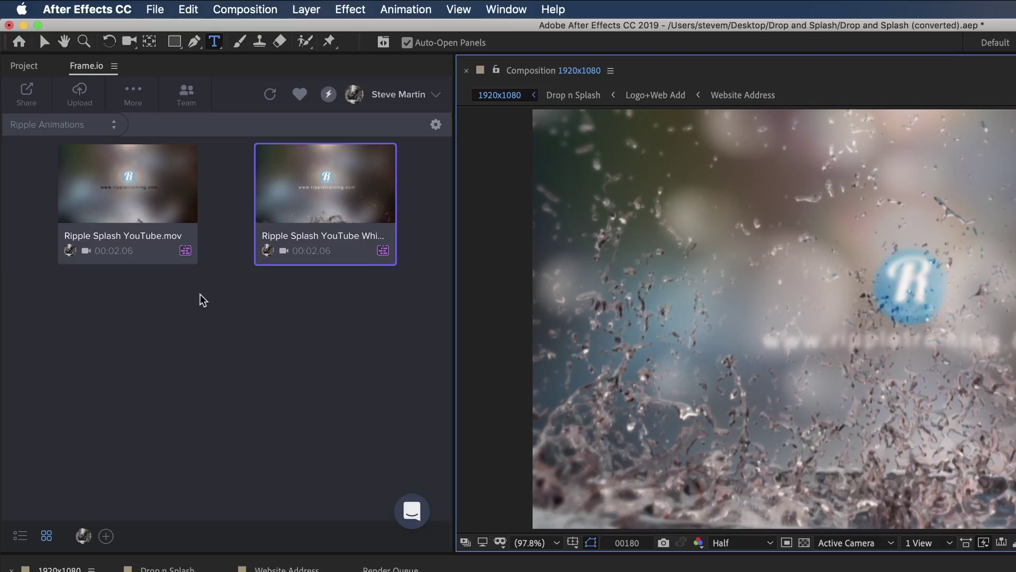
pyautogui.click(224, 316)
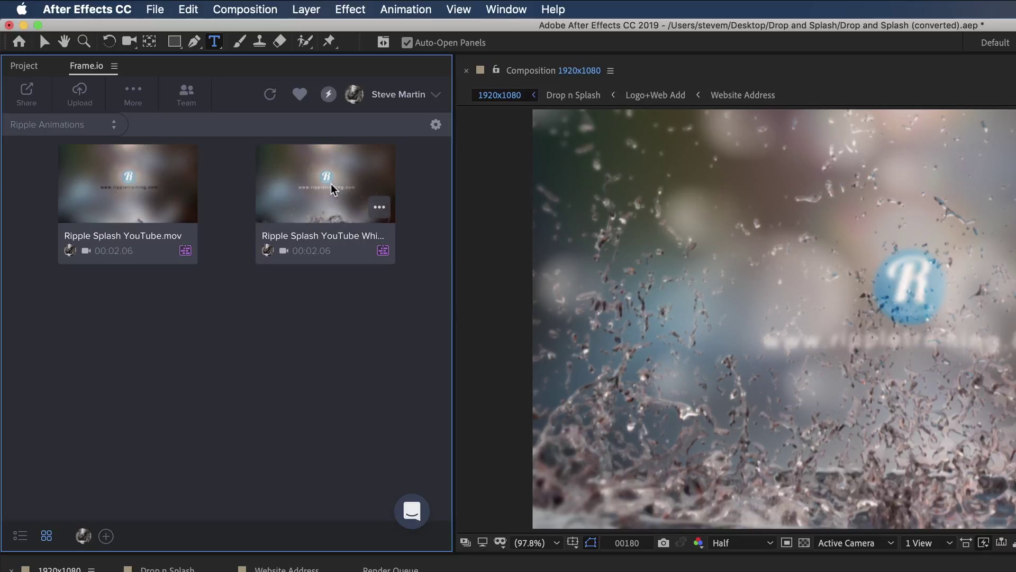
pyautogui.moveTo(331, 185); pyautogui.dragTo(132, 196)
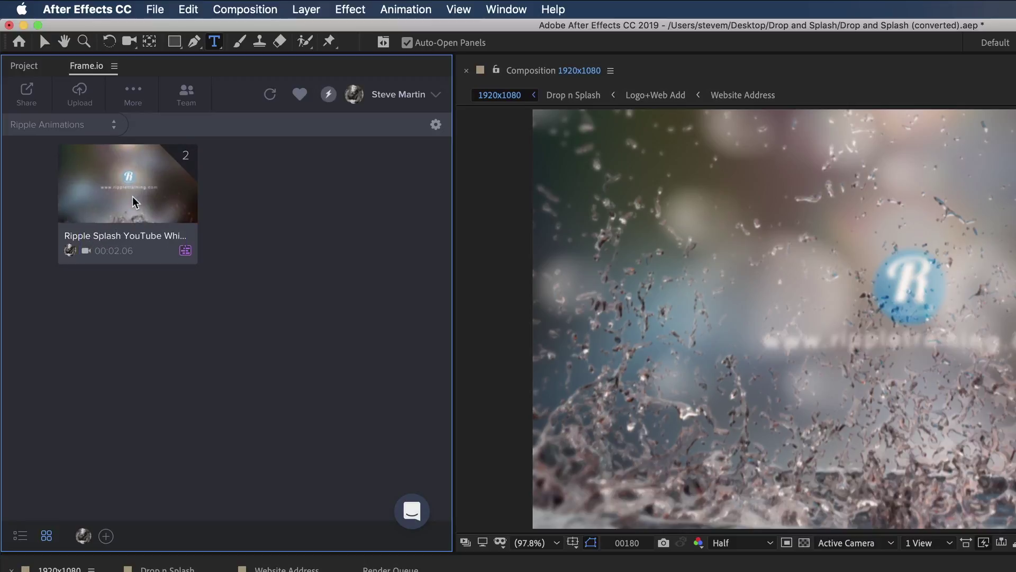
# Step: Create a branded presentation from the Share options and turn sharing on
pyautogui.click(30, 94)
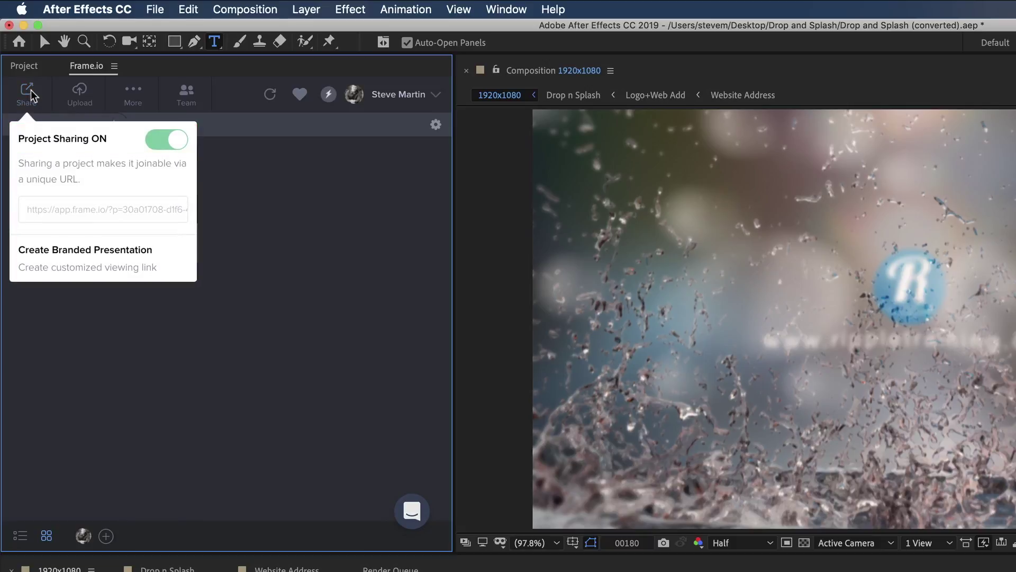
pyautogui.click(92, 273)
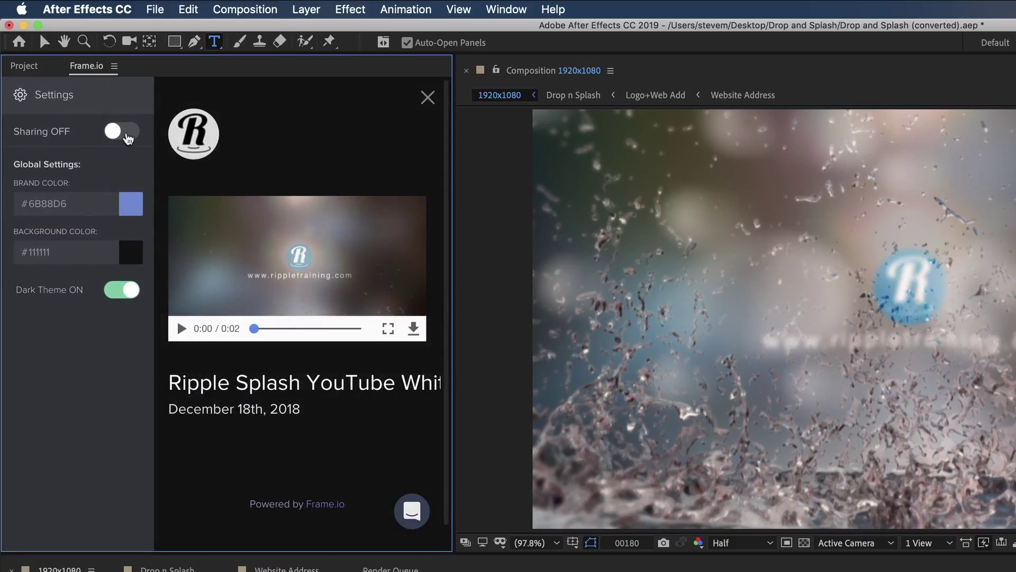
pyautogui.click(127, 138)
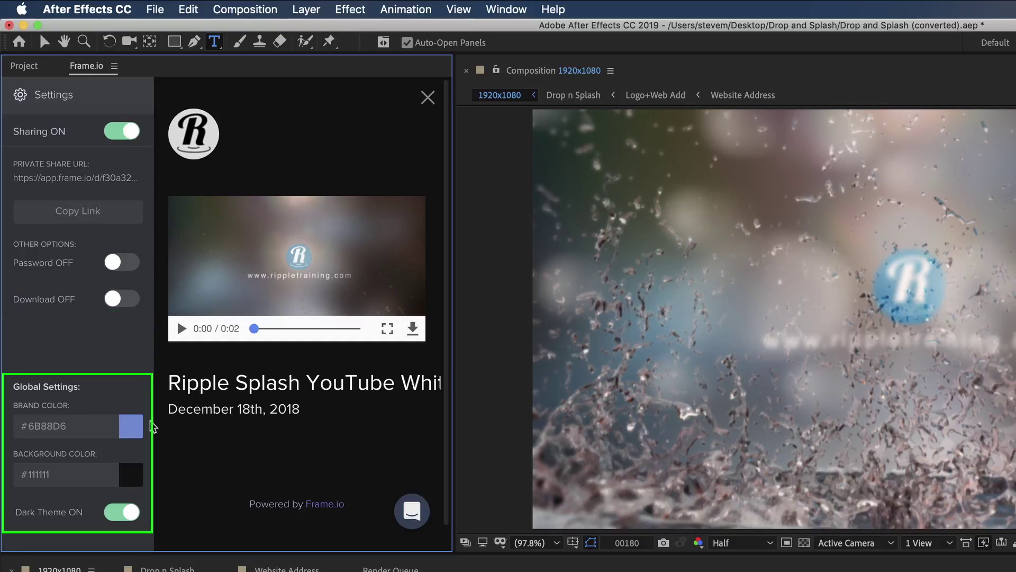
# Step: Set the presentation background to dark grey #333333 and the brand colour to purple #C16BD6
pyautogui.click(133, 474)
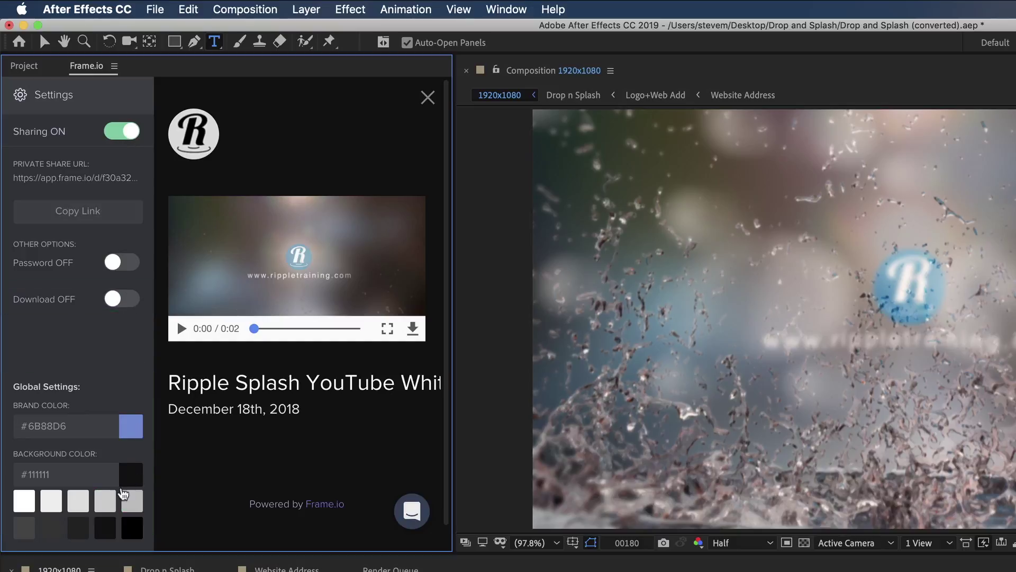
pyautogui.click(62, 529)
pyautogui.click(130, 429)
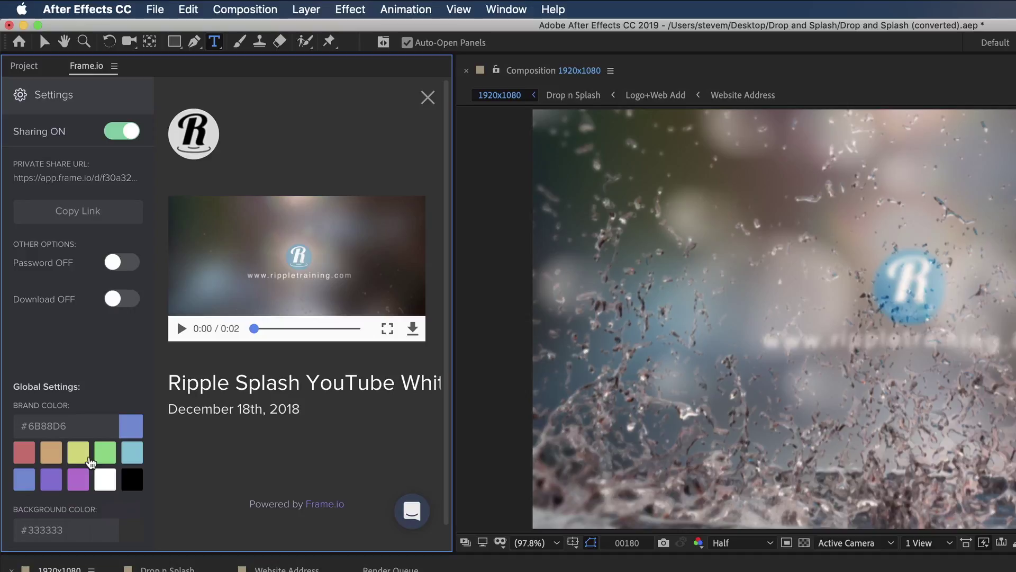
pyautogui.click(78, 477)
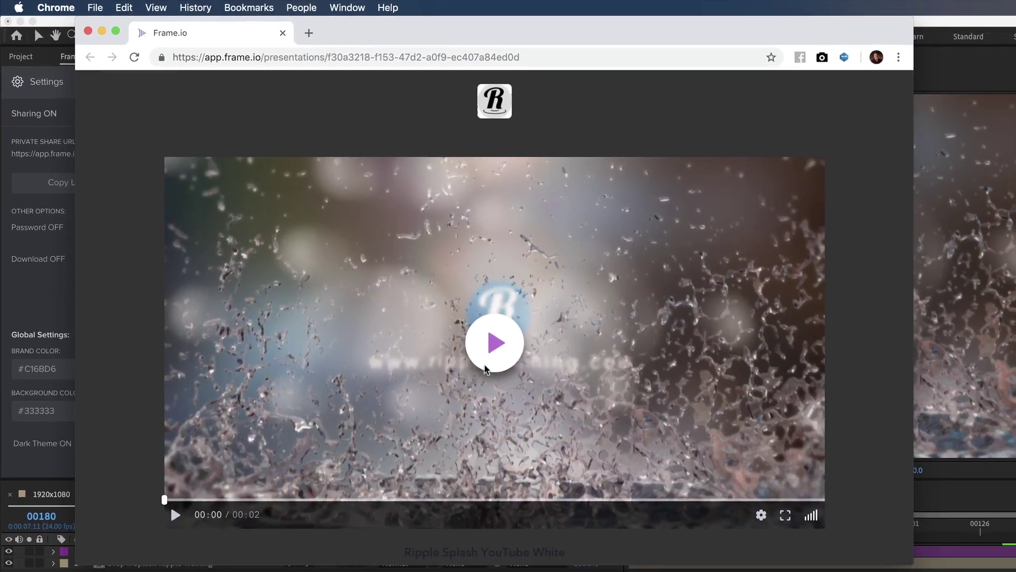
# Step: Play the white-text Ripple Splash clip on the purple-branded Frame.io review page
pyautogui.click(515, 360)
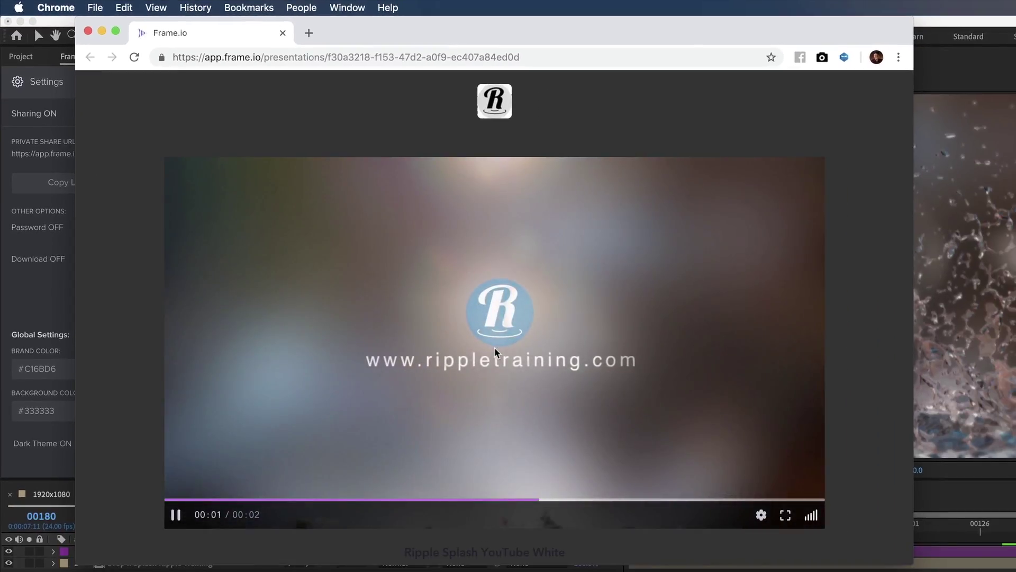